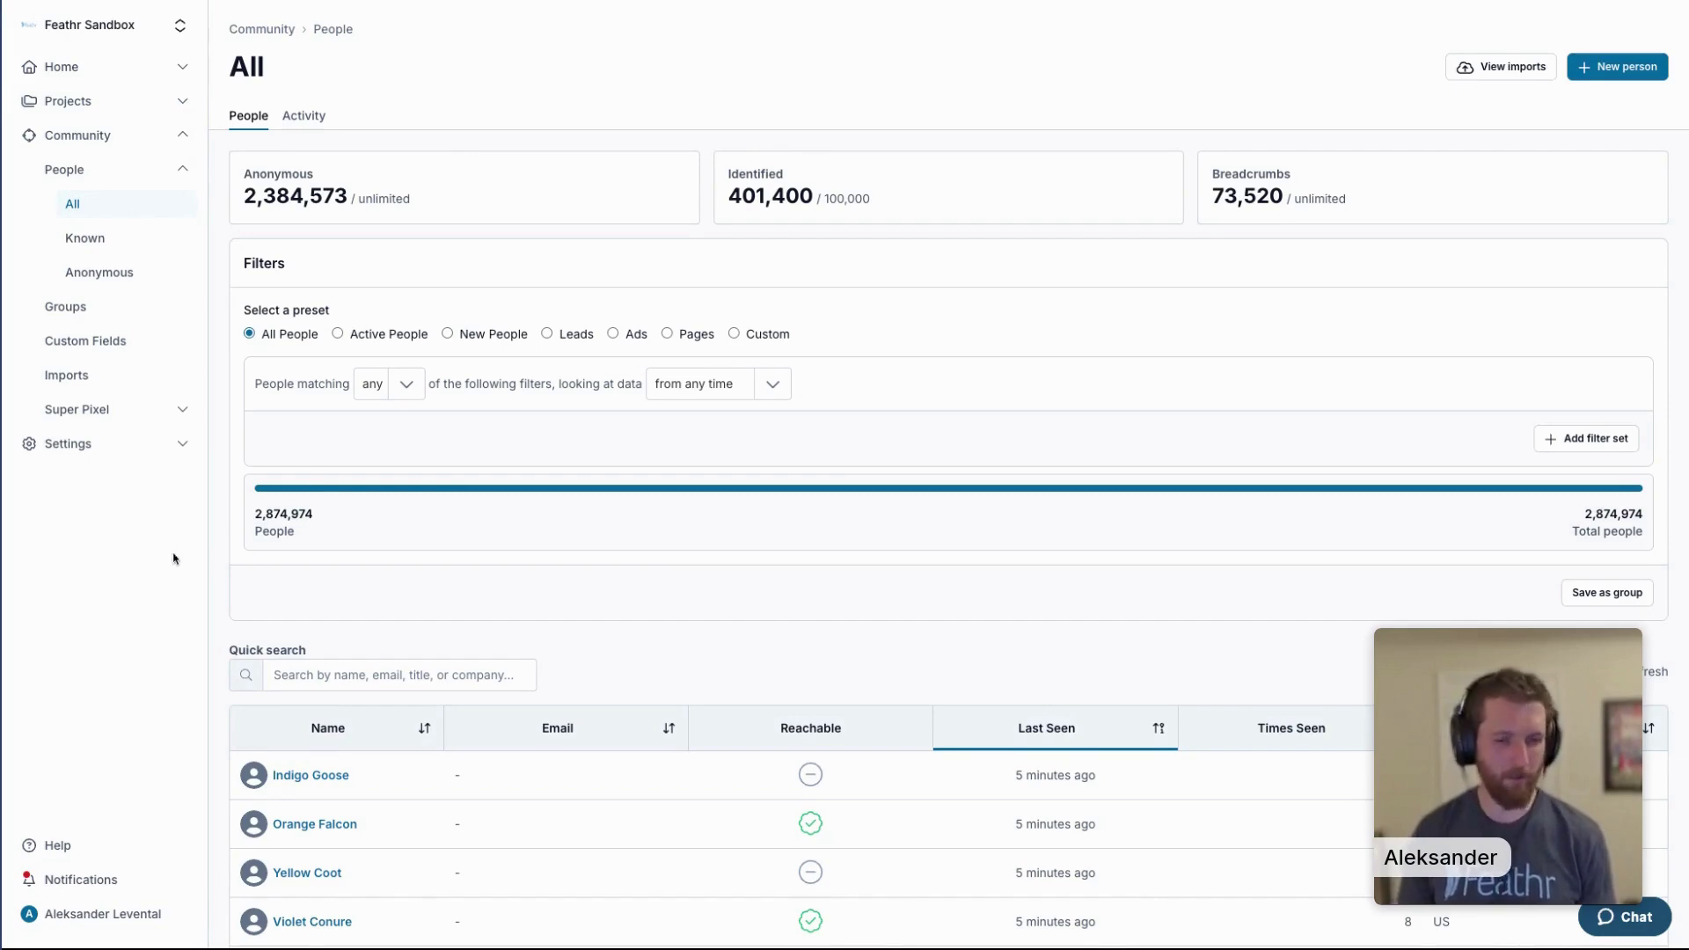
Quick-search people by the person's first name, open their record, and review the activity feed from the top.
{"action": "left_click", "coordinate": [304, 673]}
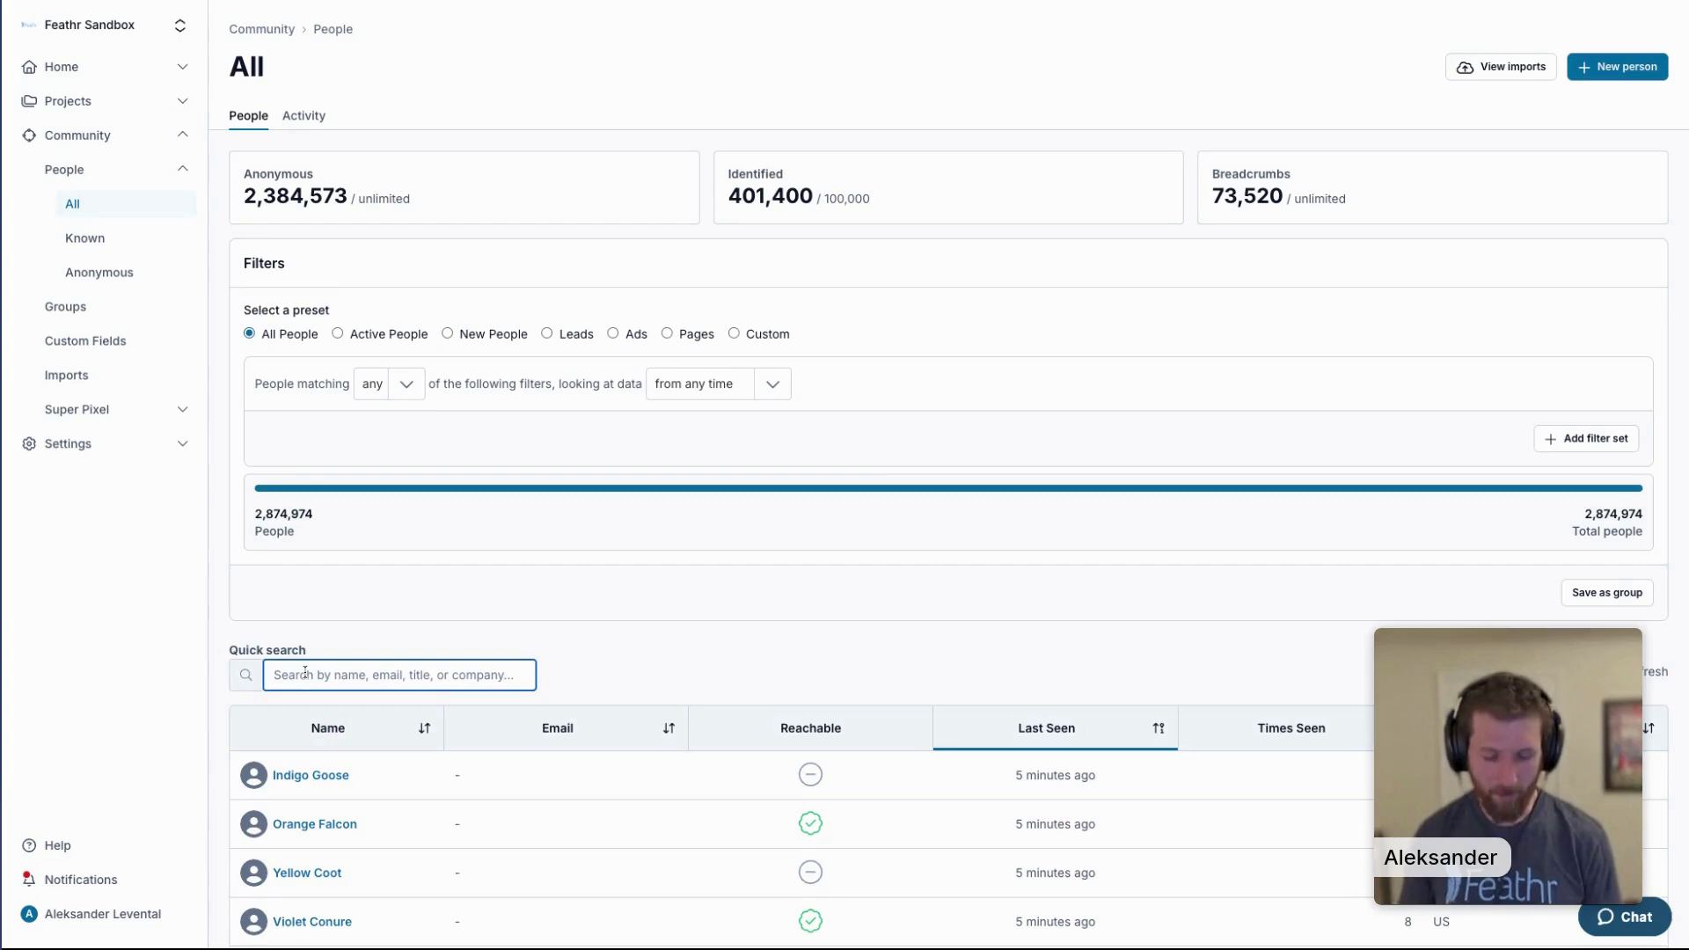
{"action": "type", "text": "kristen"}
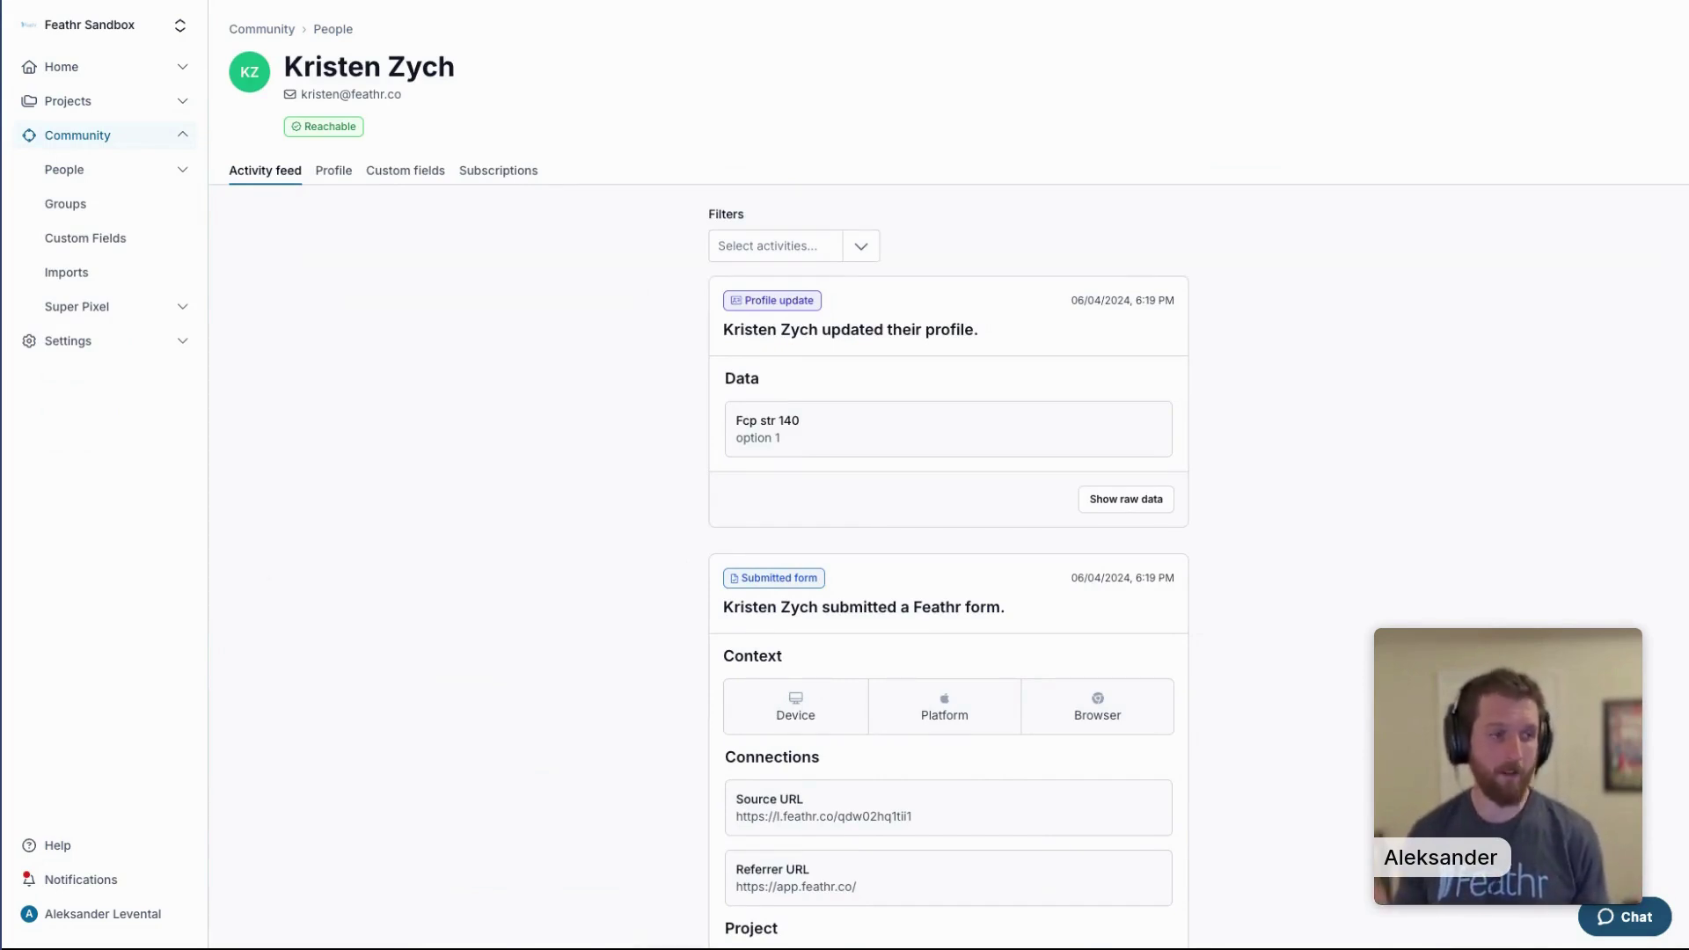
{"action": "scroll", "coordinate": [408, 509], "scroll_direction": "down", "scroll_amount": 6}
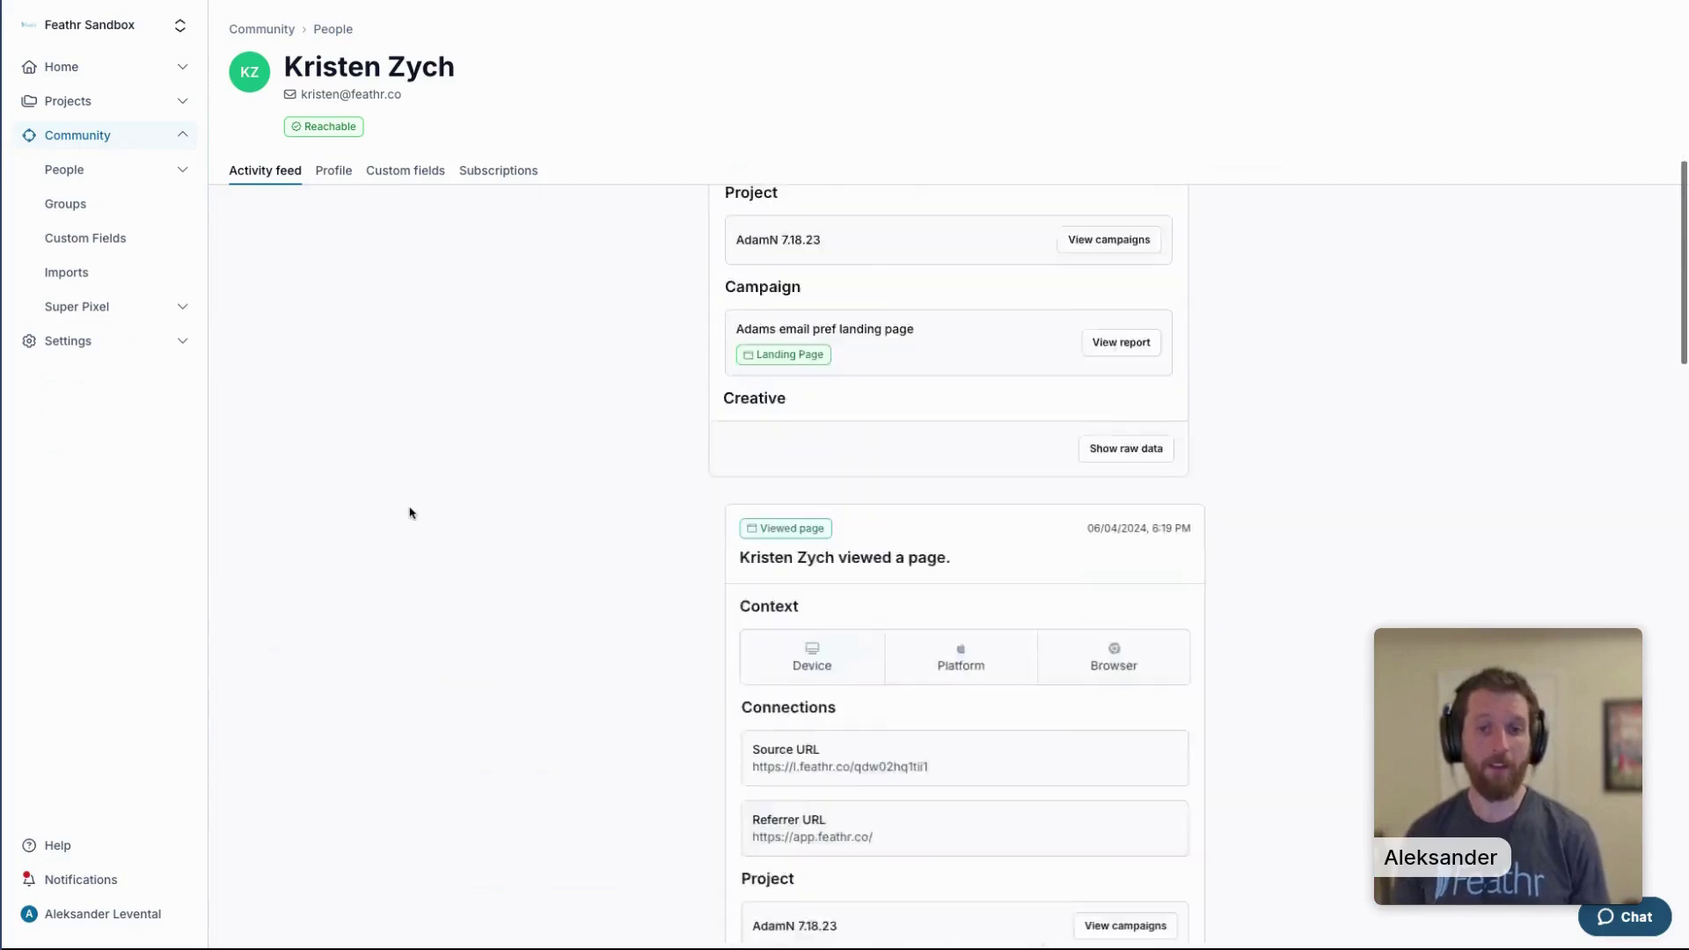
{"action": "scroll", "coordinate": [409, 513], "scroll_direction": "down", "scroll_amount": 5}
{"action": "scroll", "coordinate": [440, 516], "scroll_direction": "down", "scroll_amount": 1}
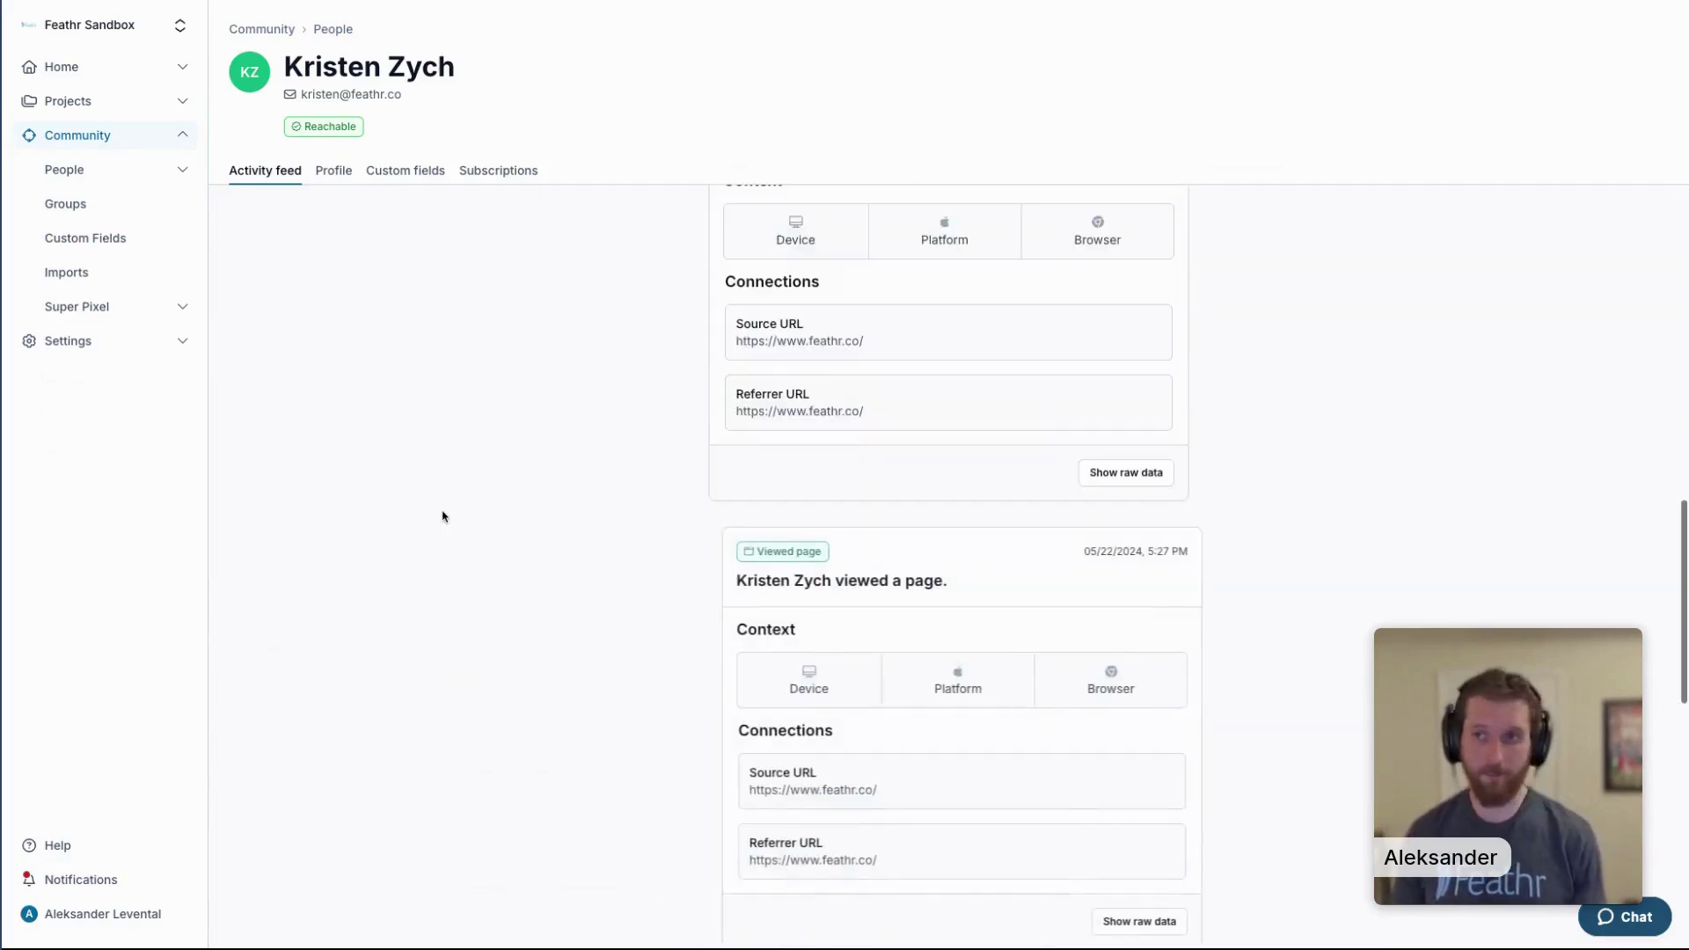
{"action": "scroll", "coordinate": [443, 517], "scroll_direction": "down", "scroll_amount": 6}
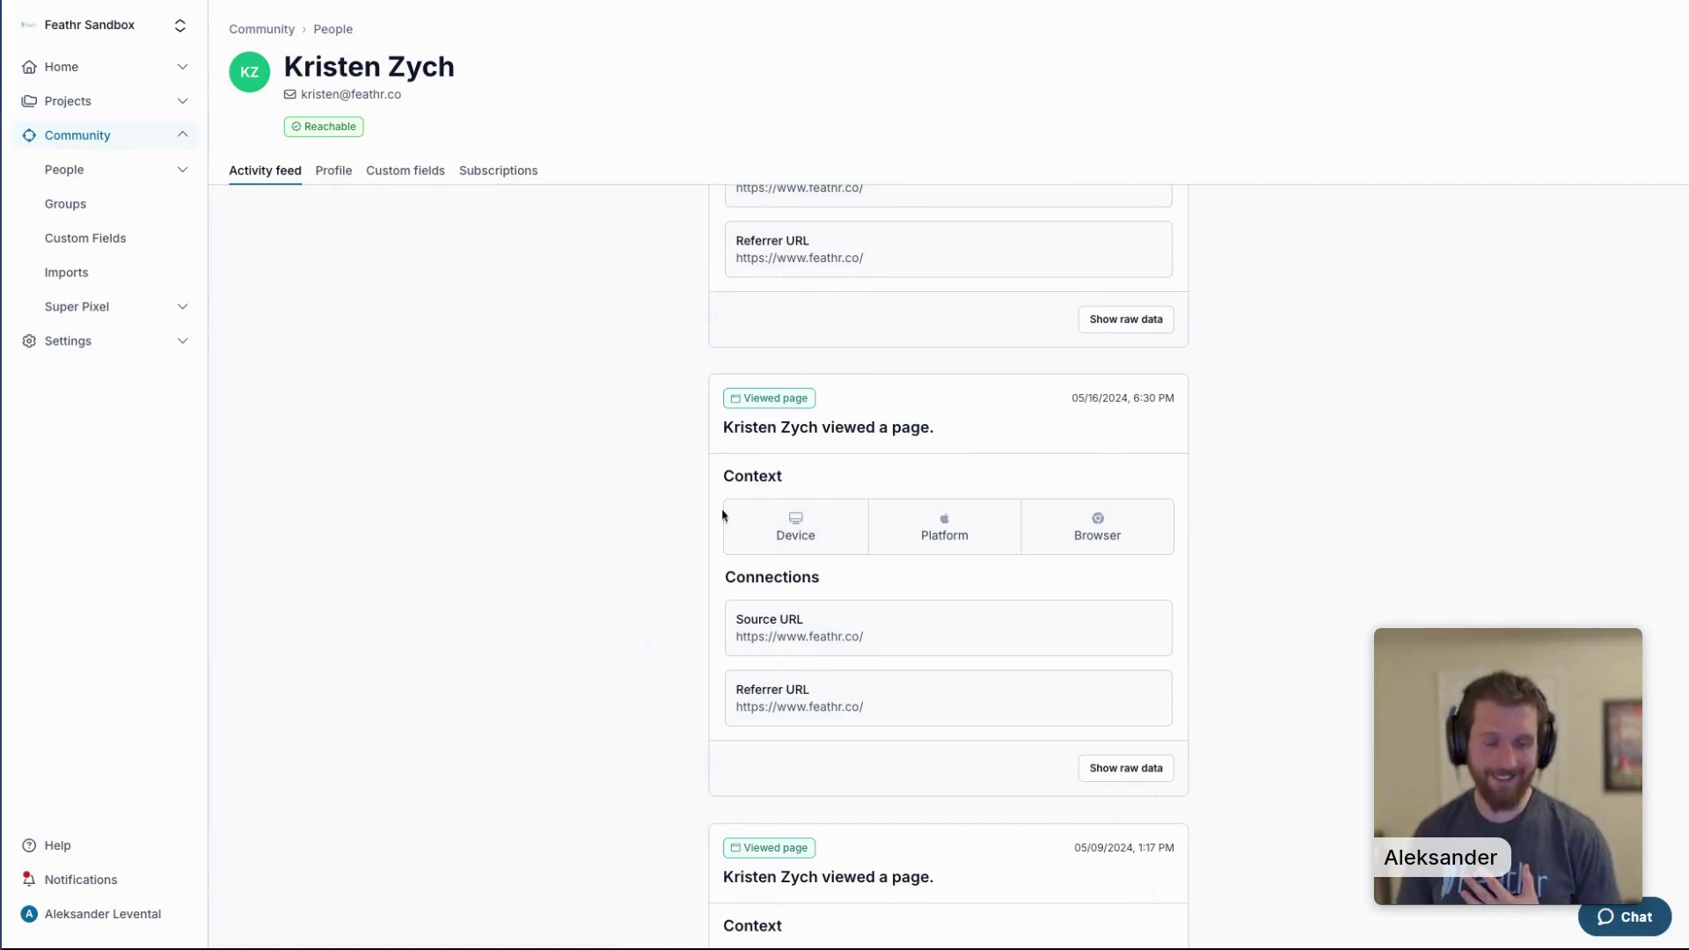
{"action": "scroll", "coordinate": [698, 452], "scroll_direction": "down", "scroll_amount": 1}
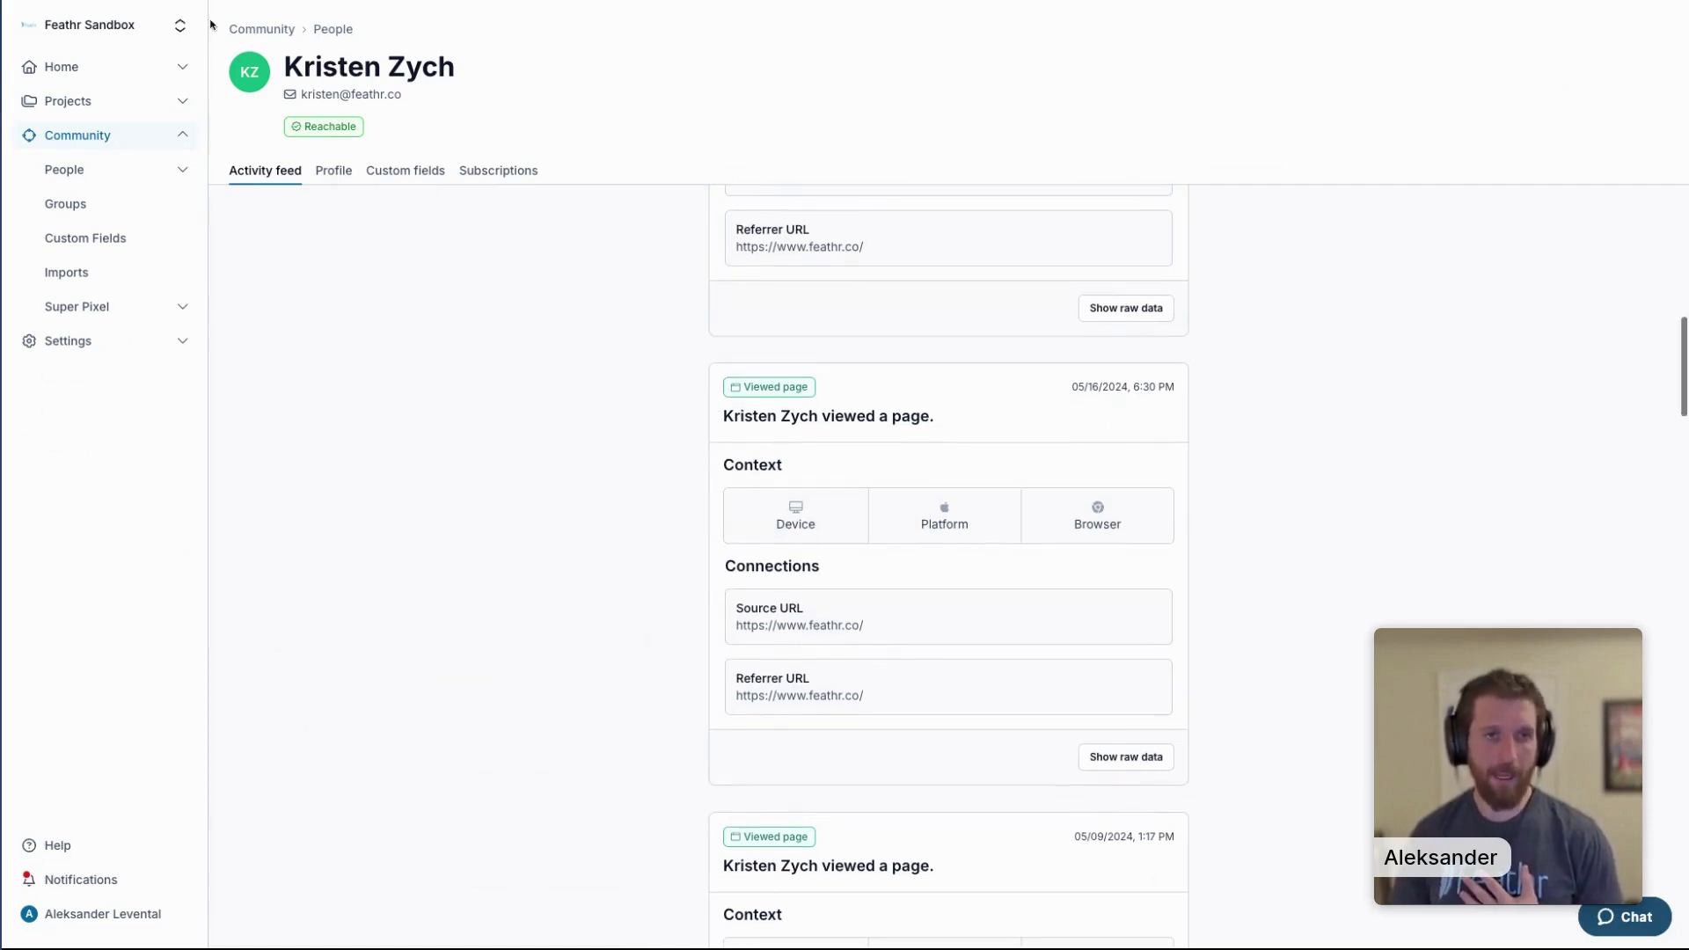
{"action": "left_click", "coordinate": [255, 170]}
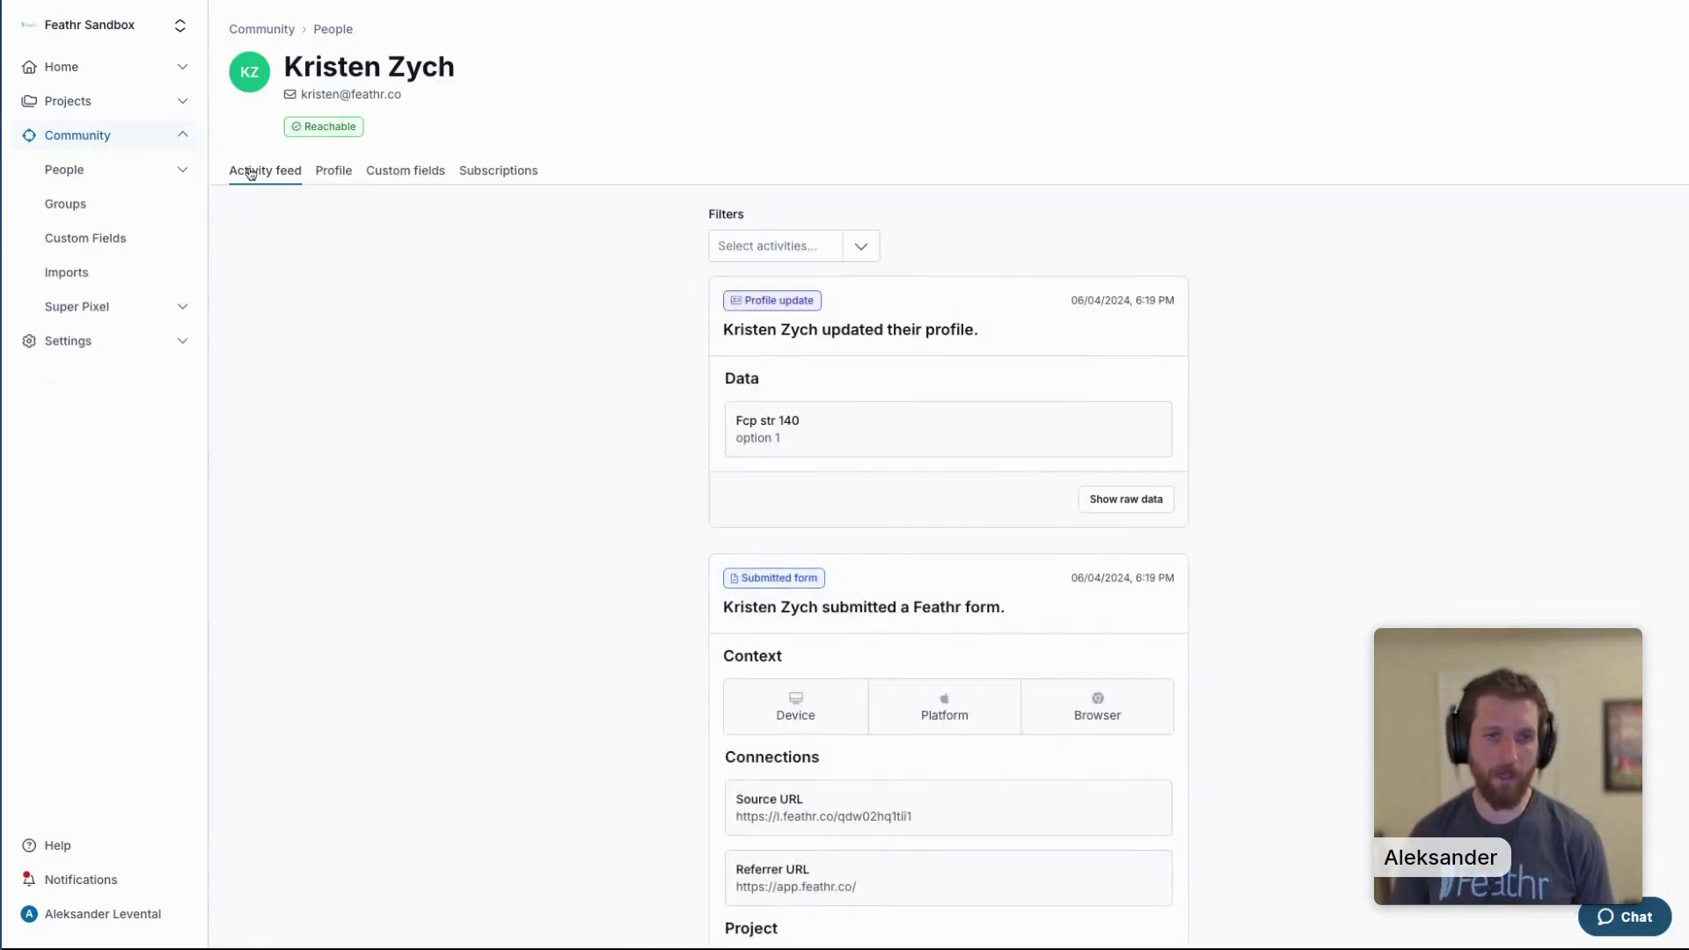
Back in All people, search by the person's full e-mail address and open the single matching record.
{"action": "left_click", "coordinate": [124, 169]}
{"action": "left_click", "coordinate": [332, 584]}
{"action": "type", "text": "kr"}
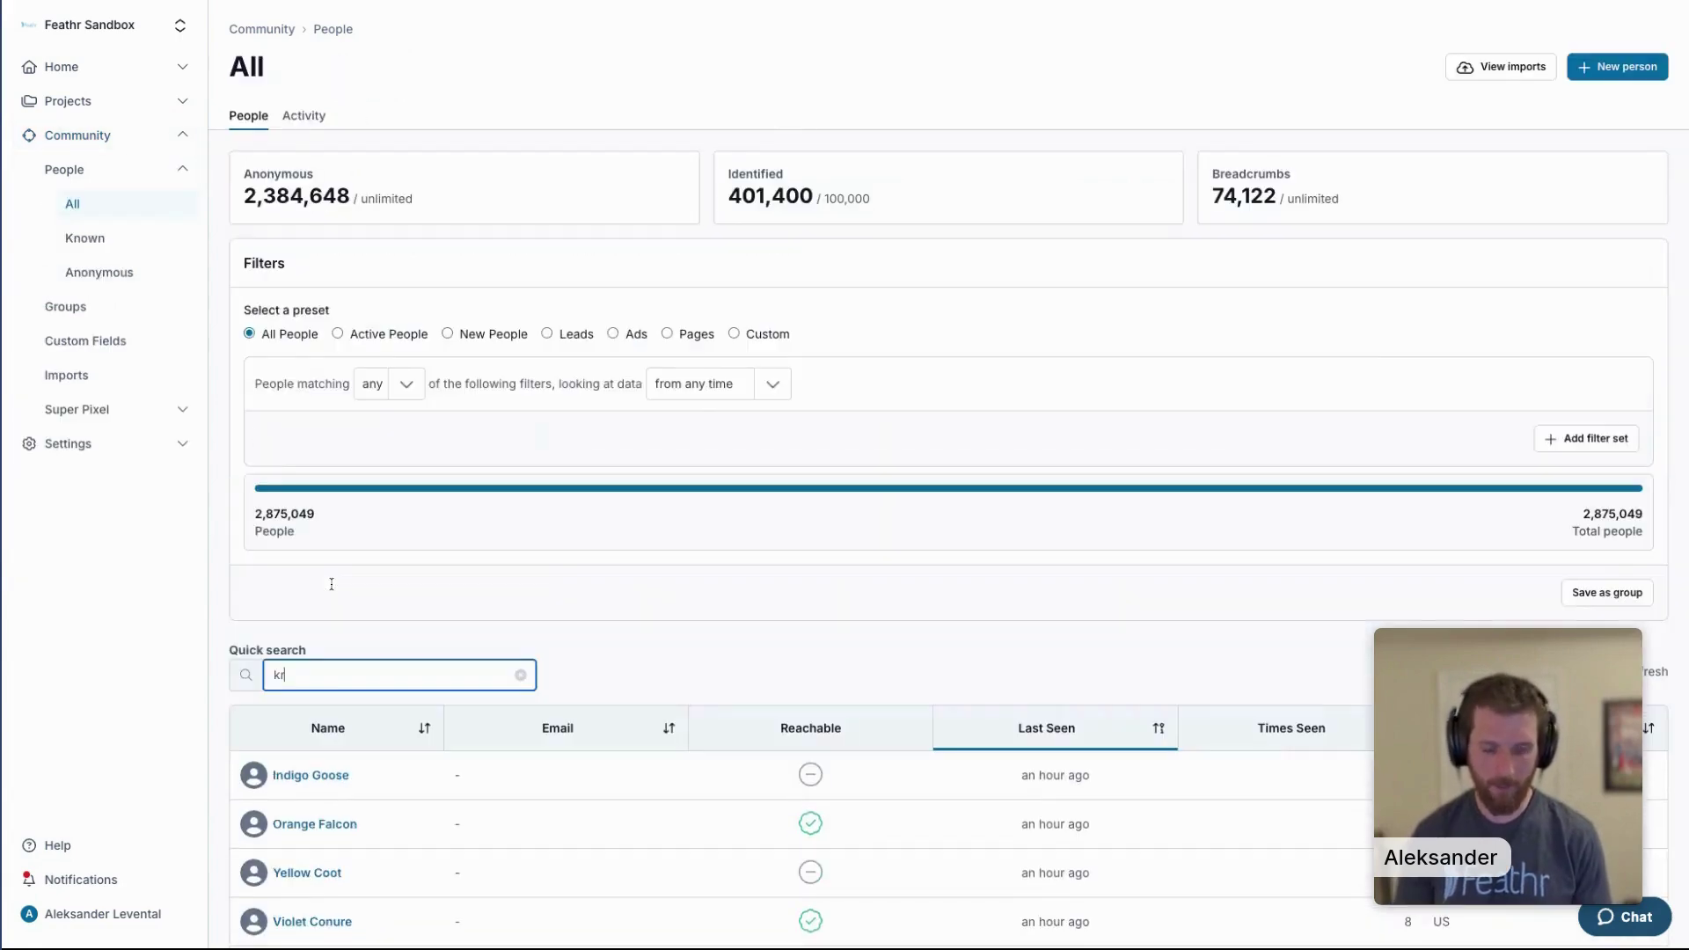
{"action": "type", "text": "isten"}
{"action": "key", "text": "ctrl+a"}
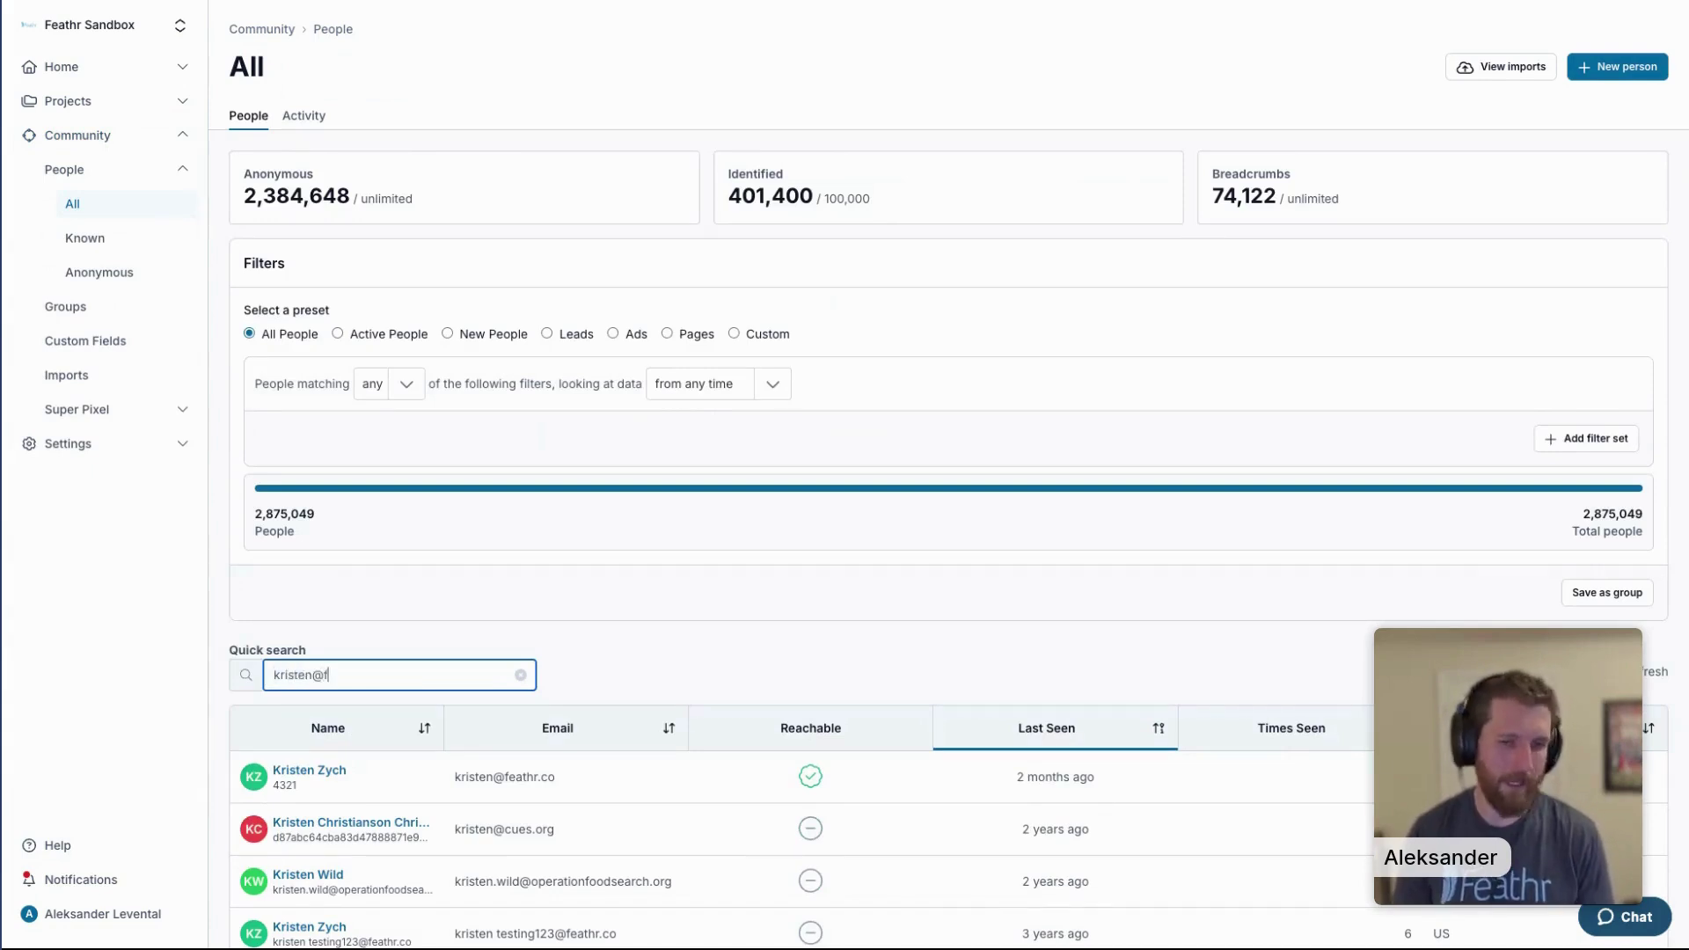
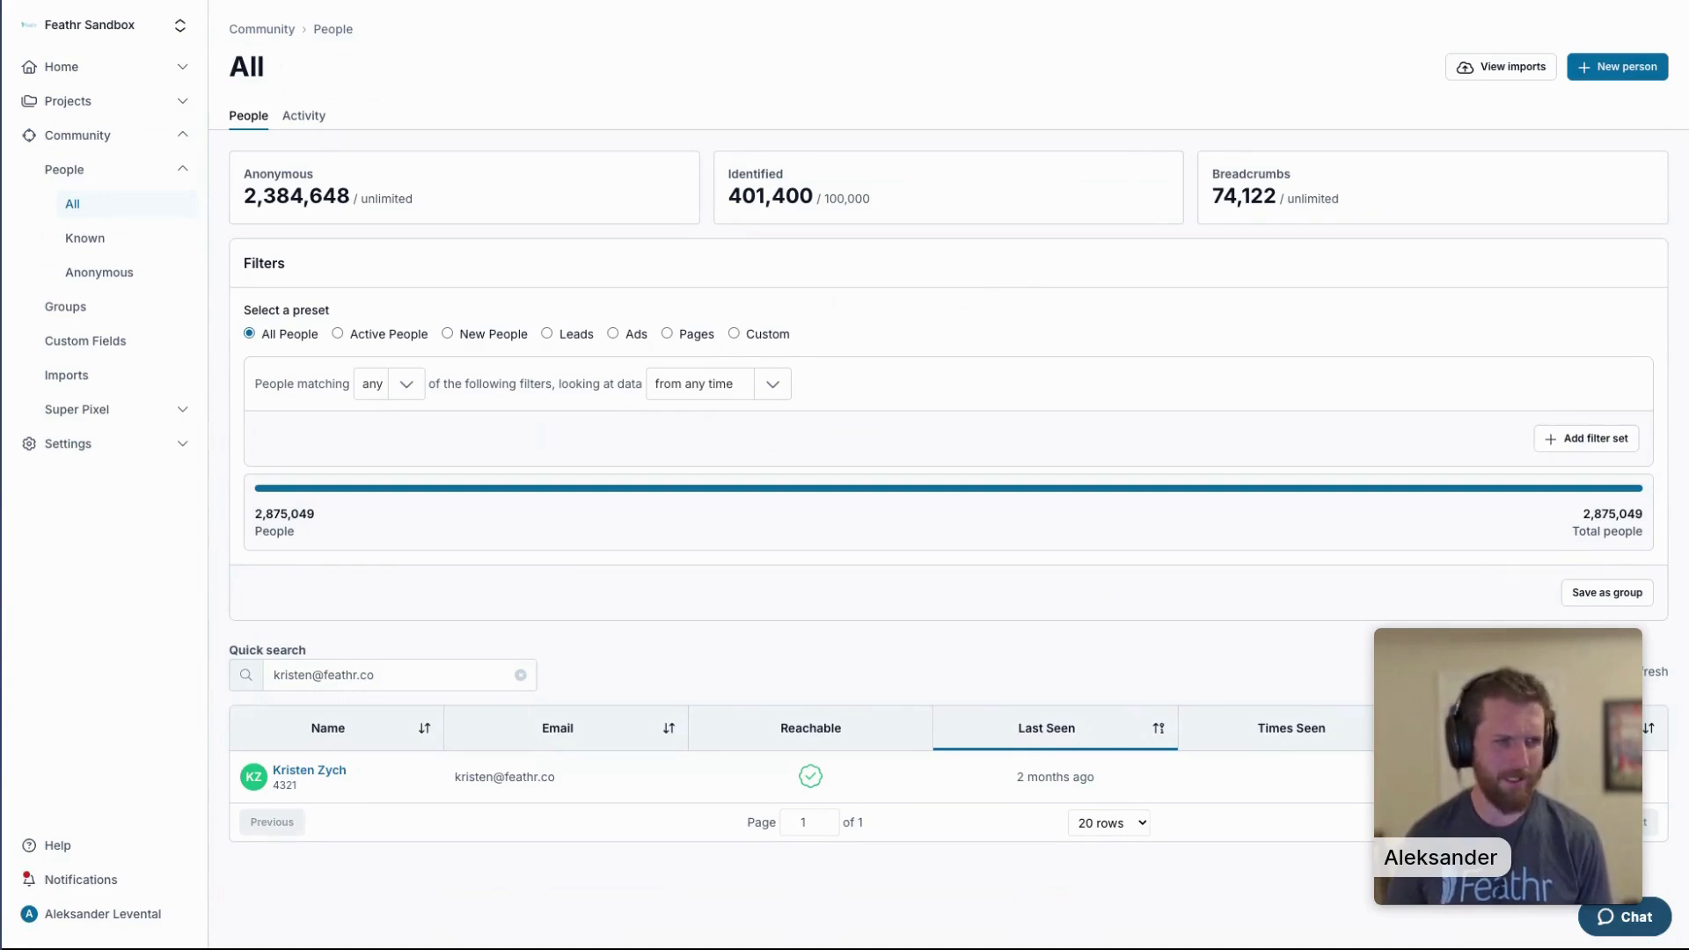
{"action": "left_click", "coordinate": [375, 675]}
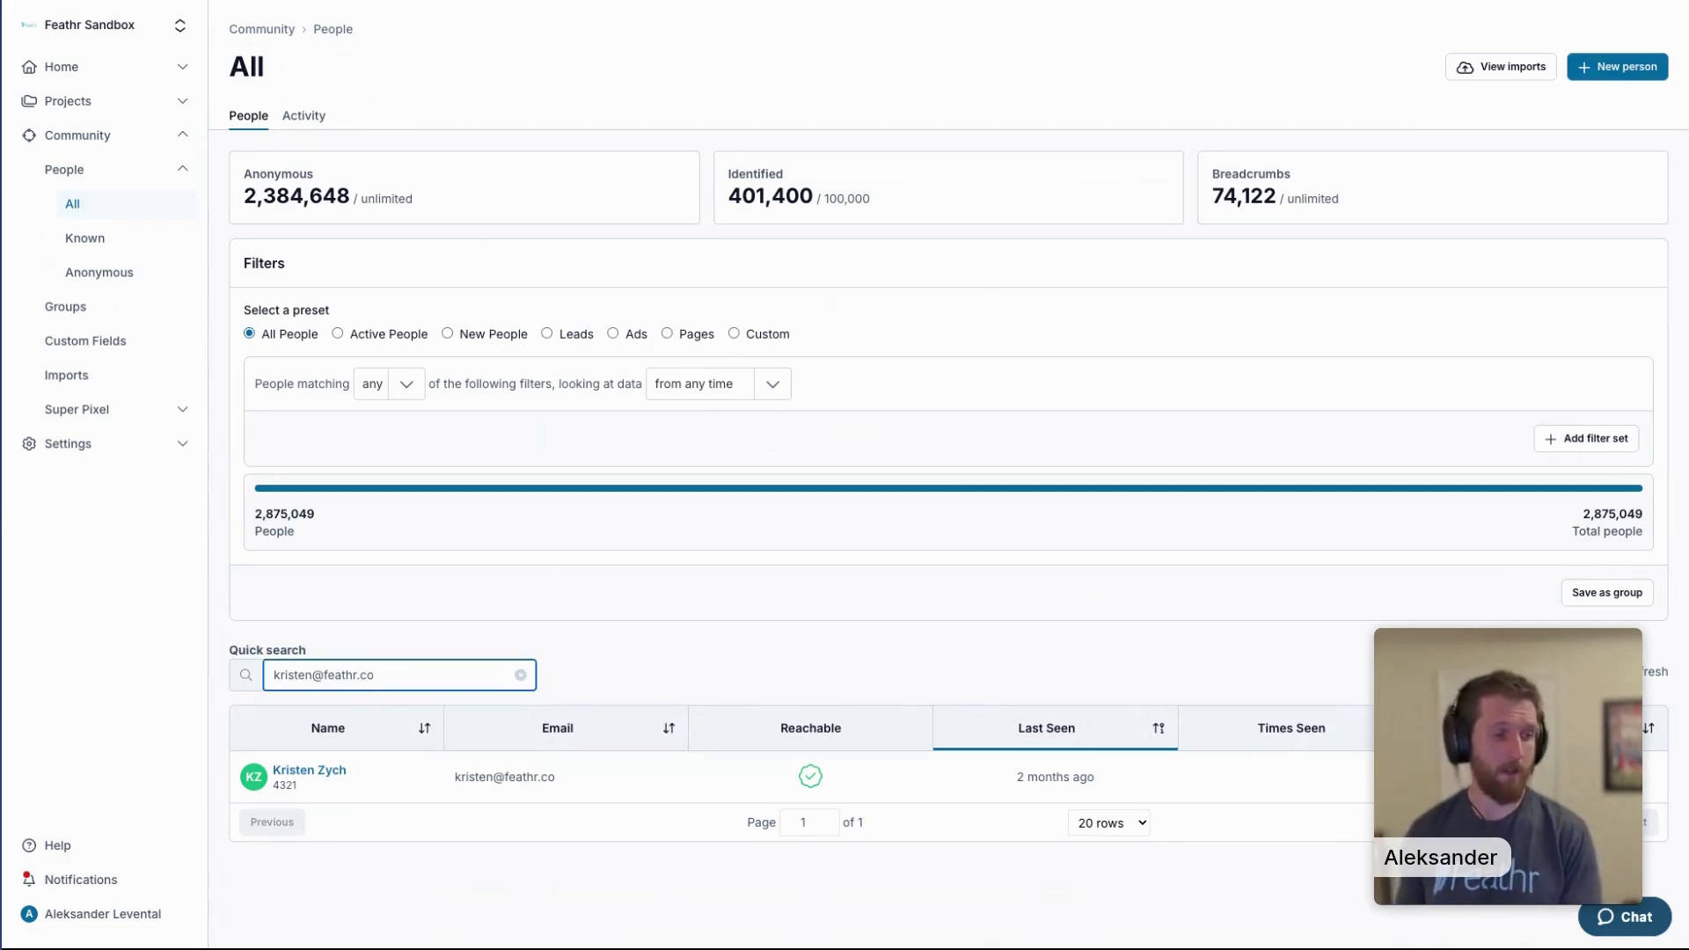
{"action": "left_click", "coordinate": [316, 772]}
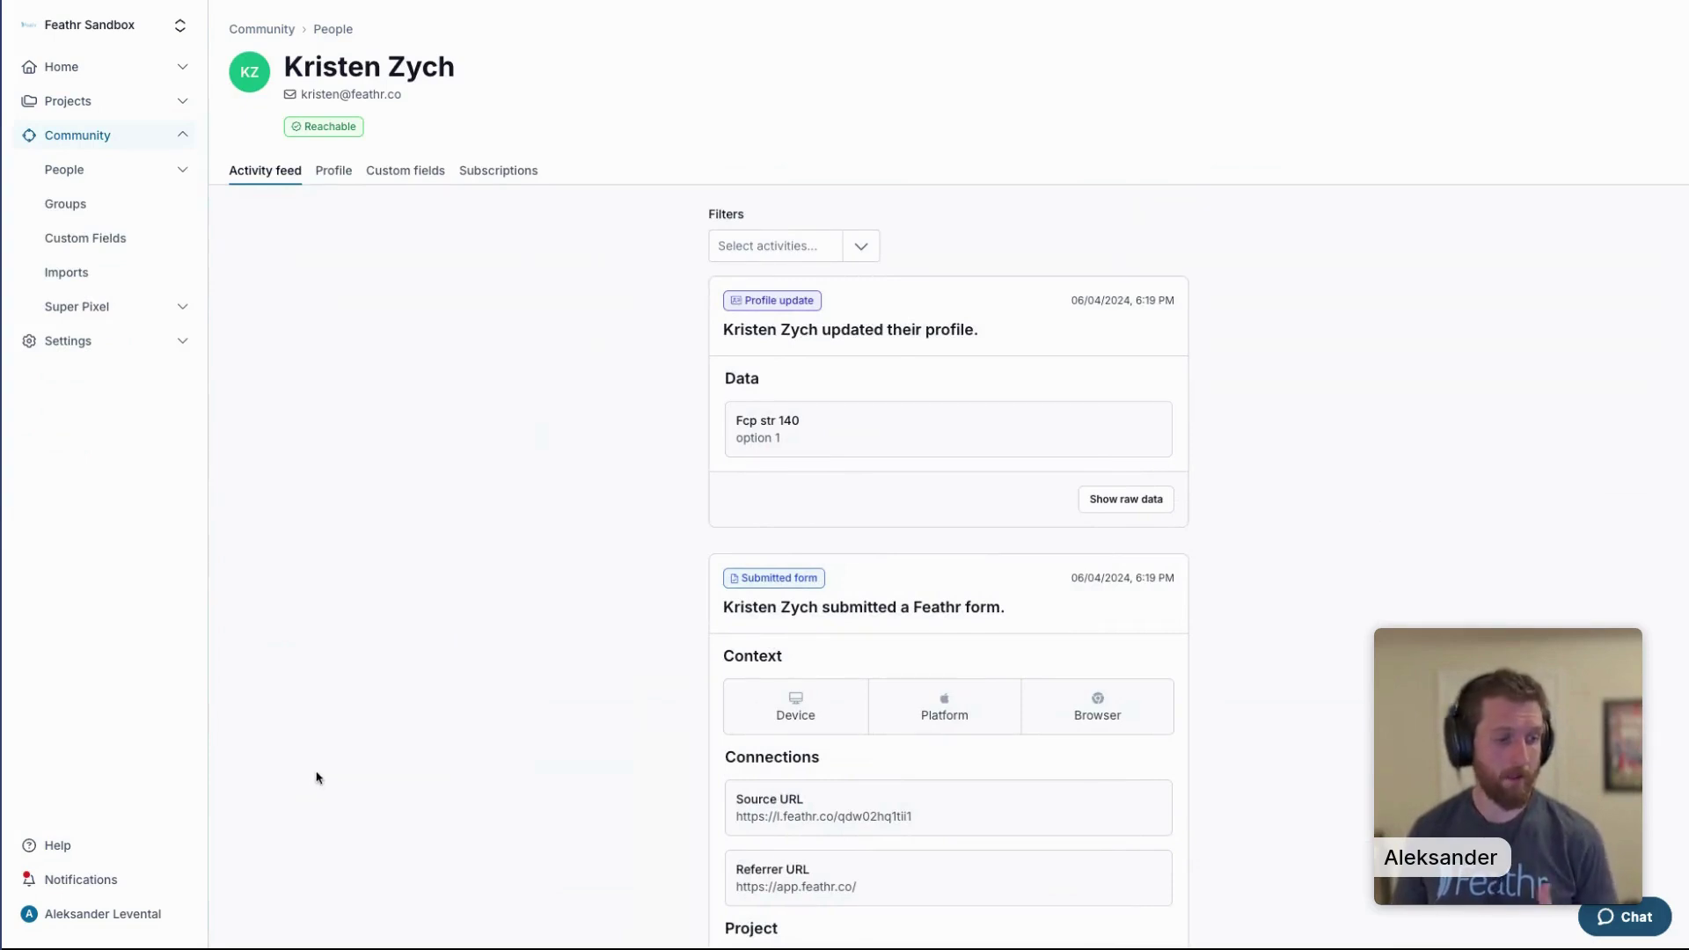
Scroll through the activity feed cards, then view the Profile tab with empty address fields and 285 times seen.
{"action": "scroll", "coordinate": [400, 739], "scroll_direction": "down", "scroll_amount": 10}
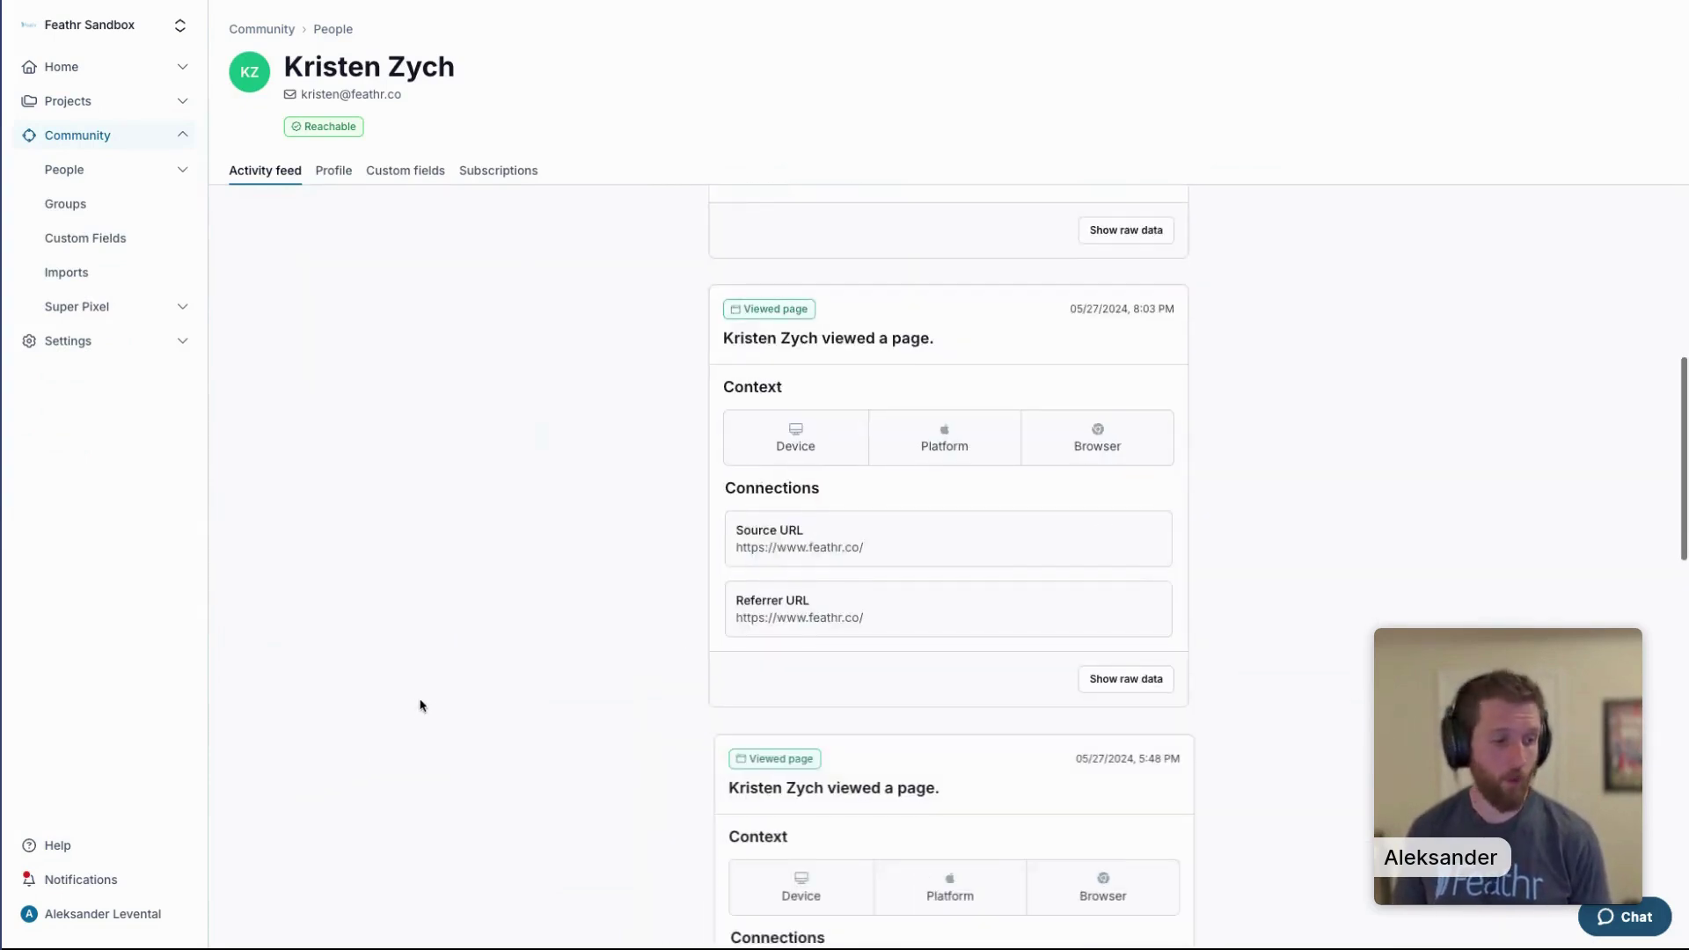
{"action": "scroll", "coordinate": [431, 695], "scroll_direction": "down", "scroll_amount": 10}
{"action": "scroll", "coordinate": [453, 687], "scroll_direction": "down", "scroll_amount": 10}
{"action": "scroll", "coordinate": [458, 686], "scroll_direction": "down", "scroll_amount": 10}
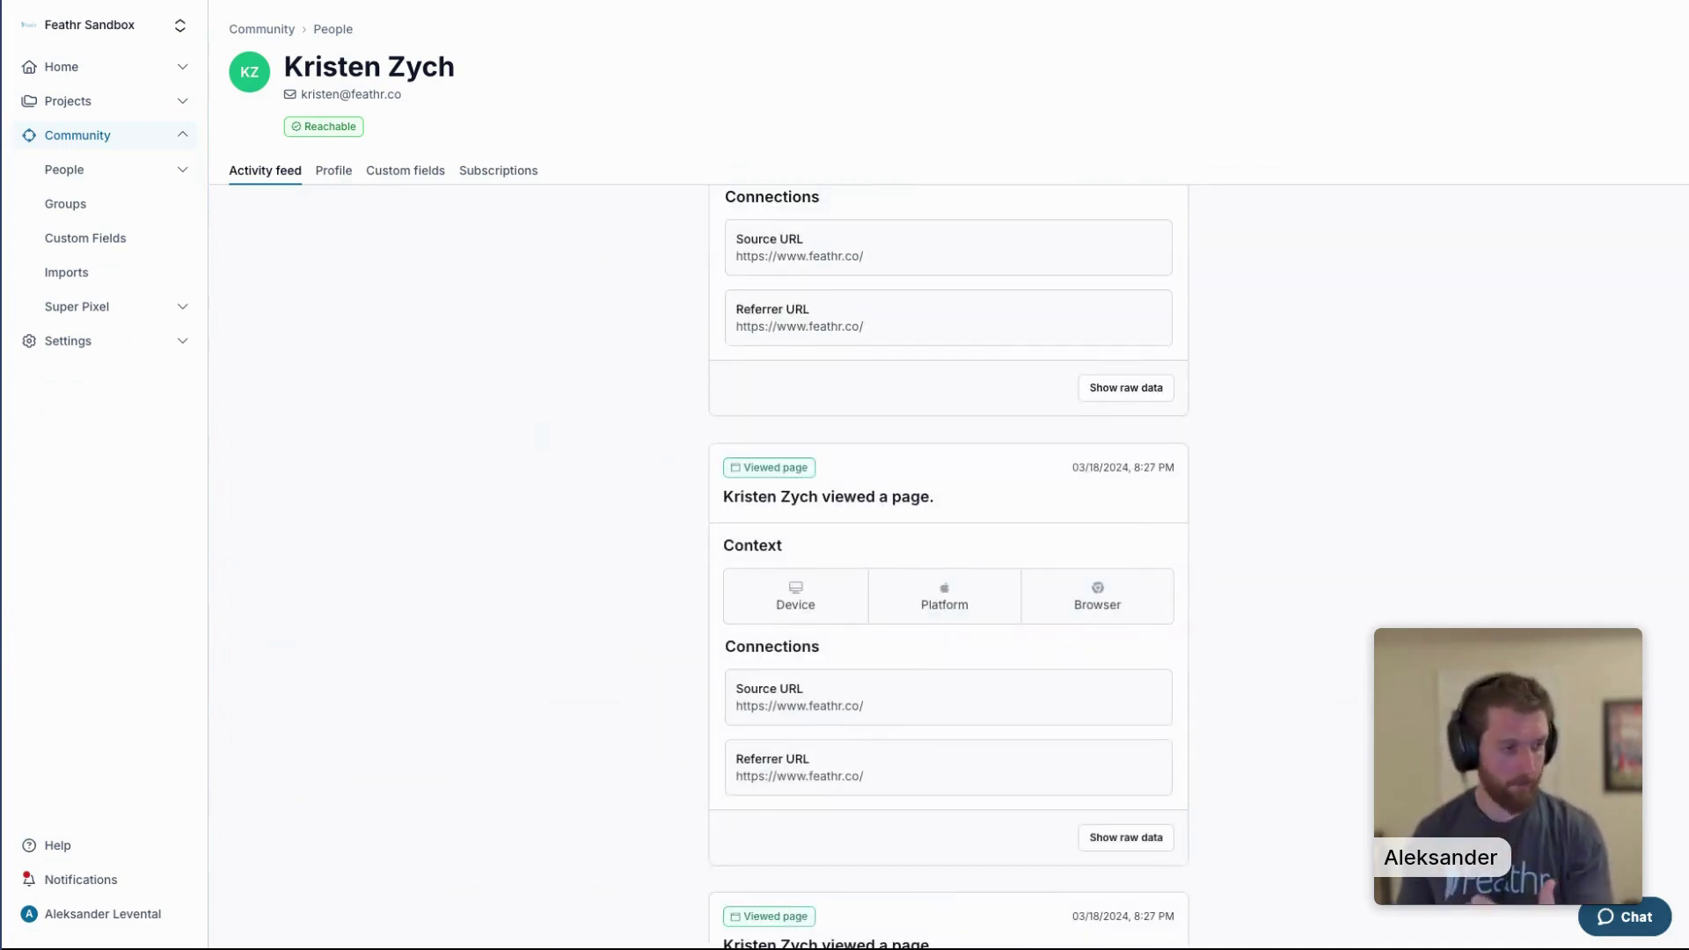
{"action": "scroll", "coordinate": [458, 686], "scroll_direction": "down", "scroll_amount": 10}
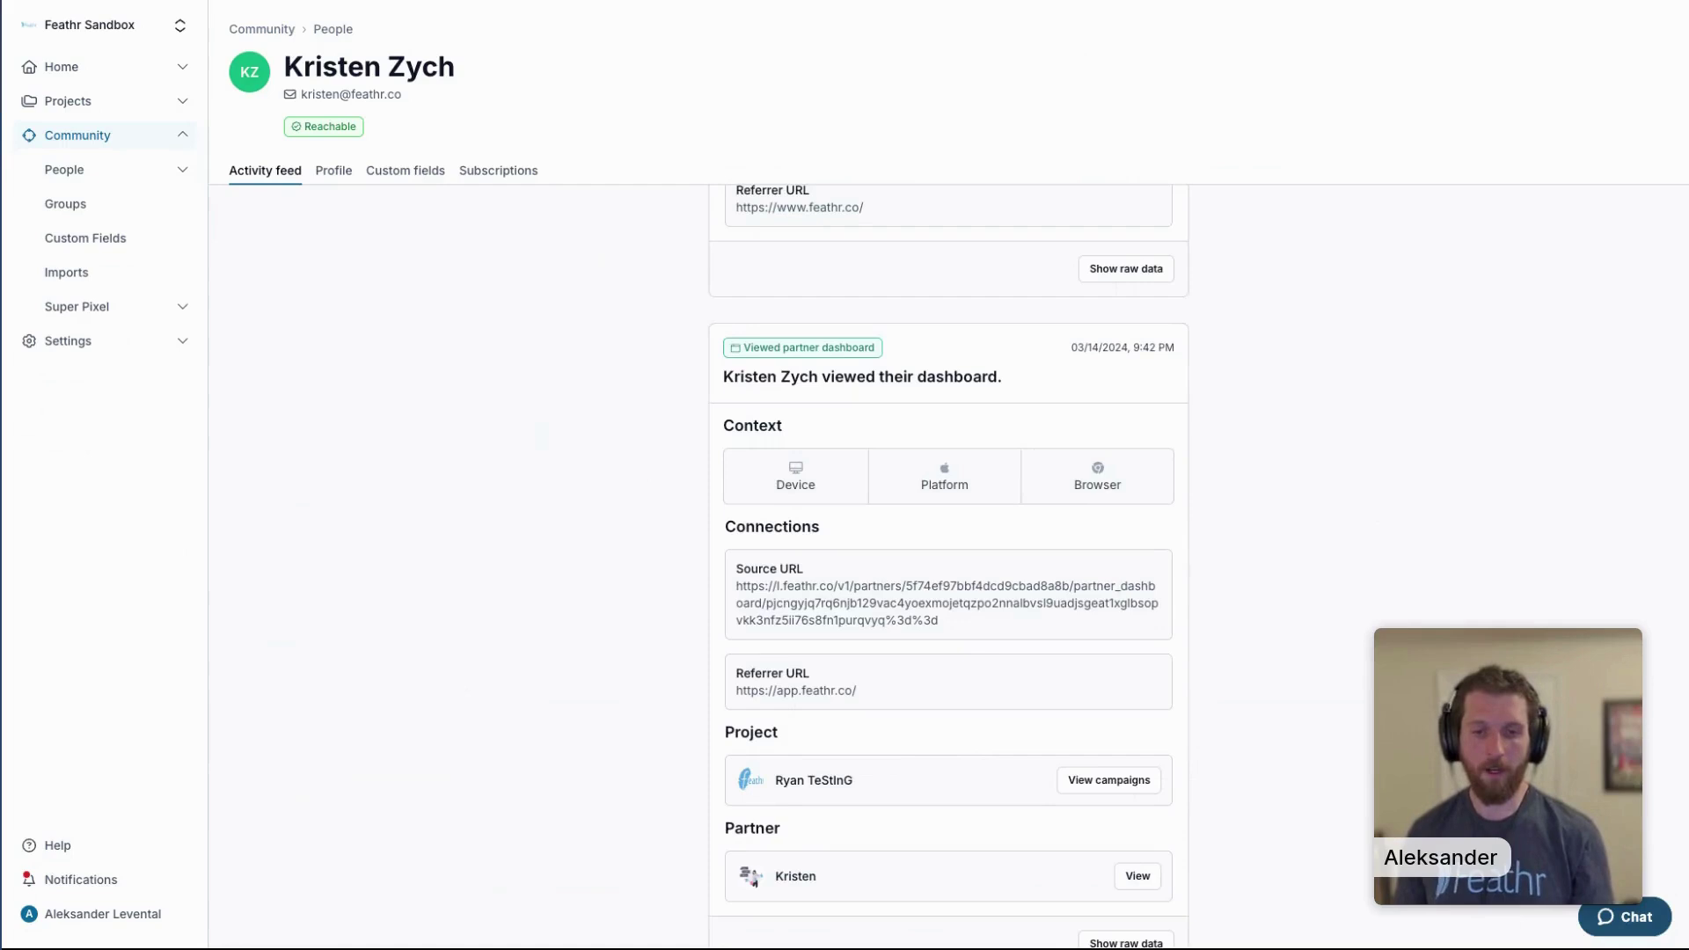
{"action": "scroll", "coordinate": [948, 563], "scroll_direction": "down", "scroll_amount": 1}
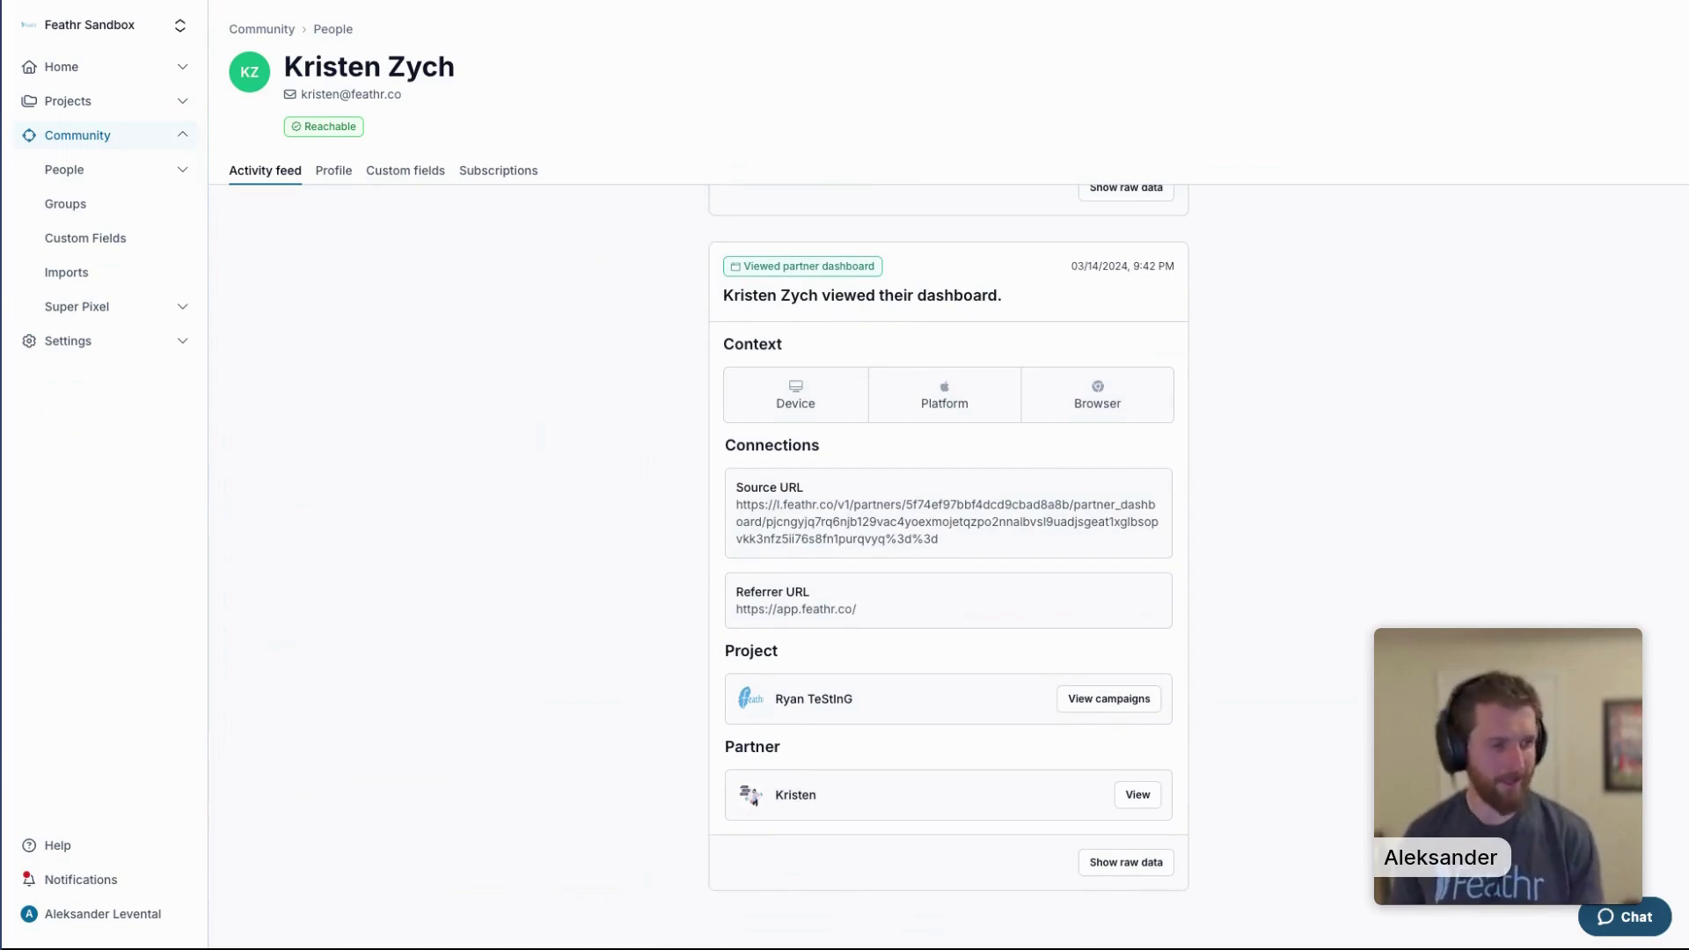
{"action": "scroll", "coordinate": [948, 528], "scroll_direction": "up", "scroll_amount": 10}
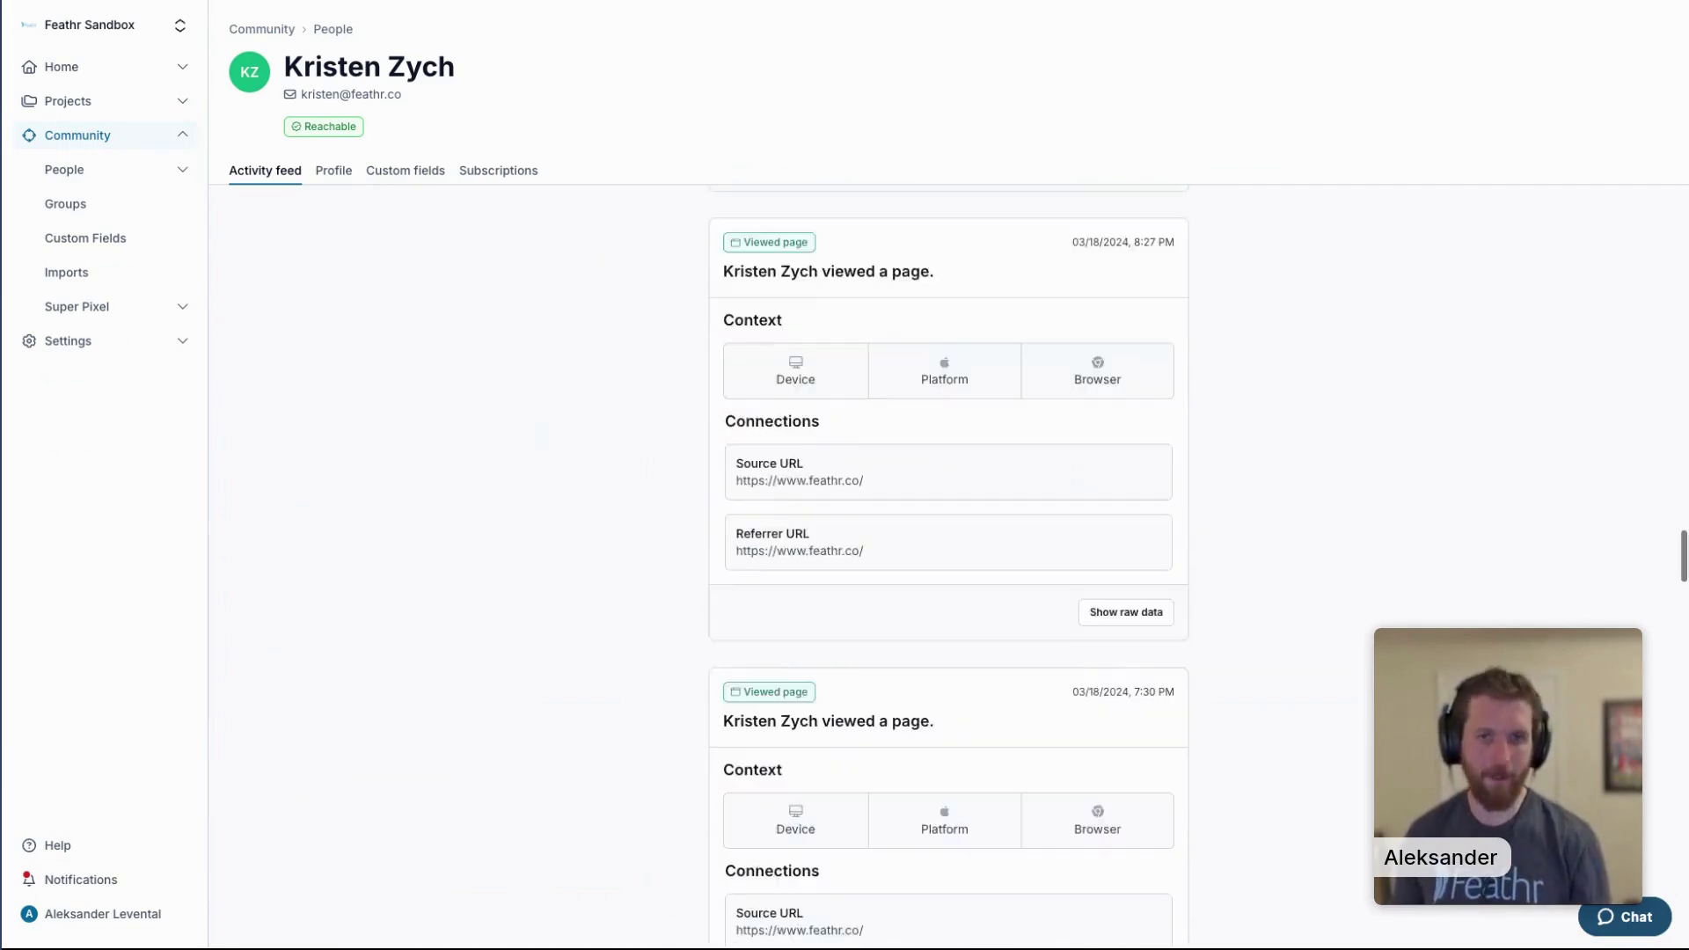
{"action": "left_click", "coordinate": [340, 175]}
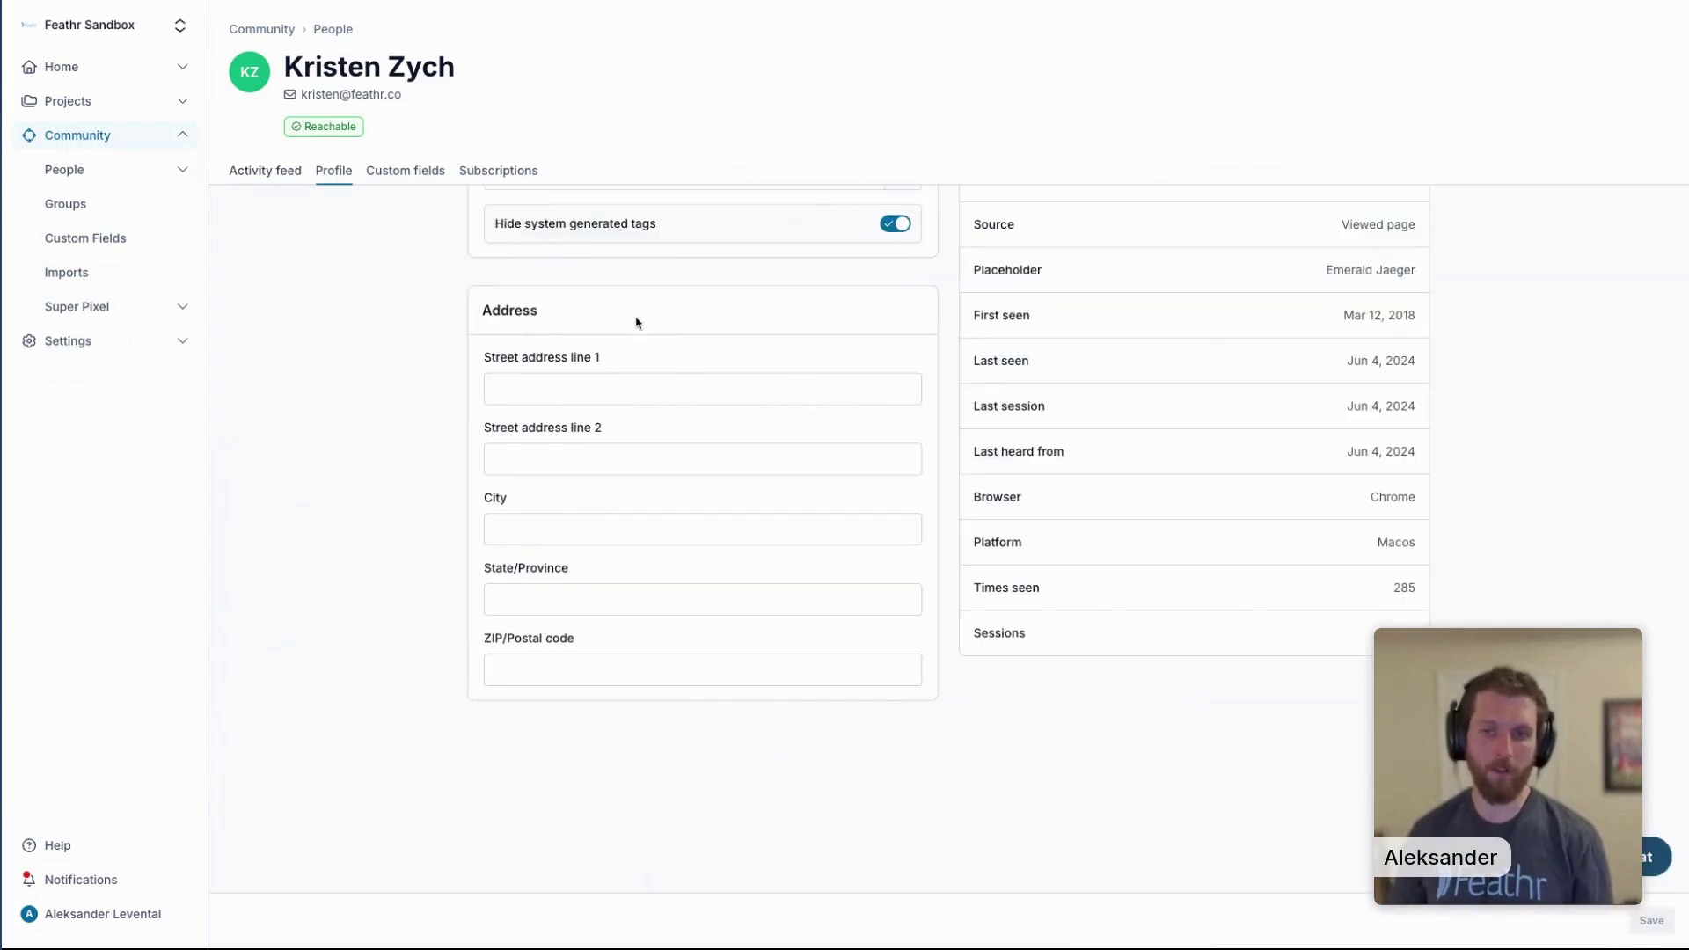
Review the blank first name, last name and phone fields and location data, then view the Custom fields.
{"action": "scroll", "coordinate": [598, 303], "scroll_direction": "up", "scroll_amount": 10}
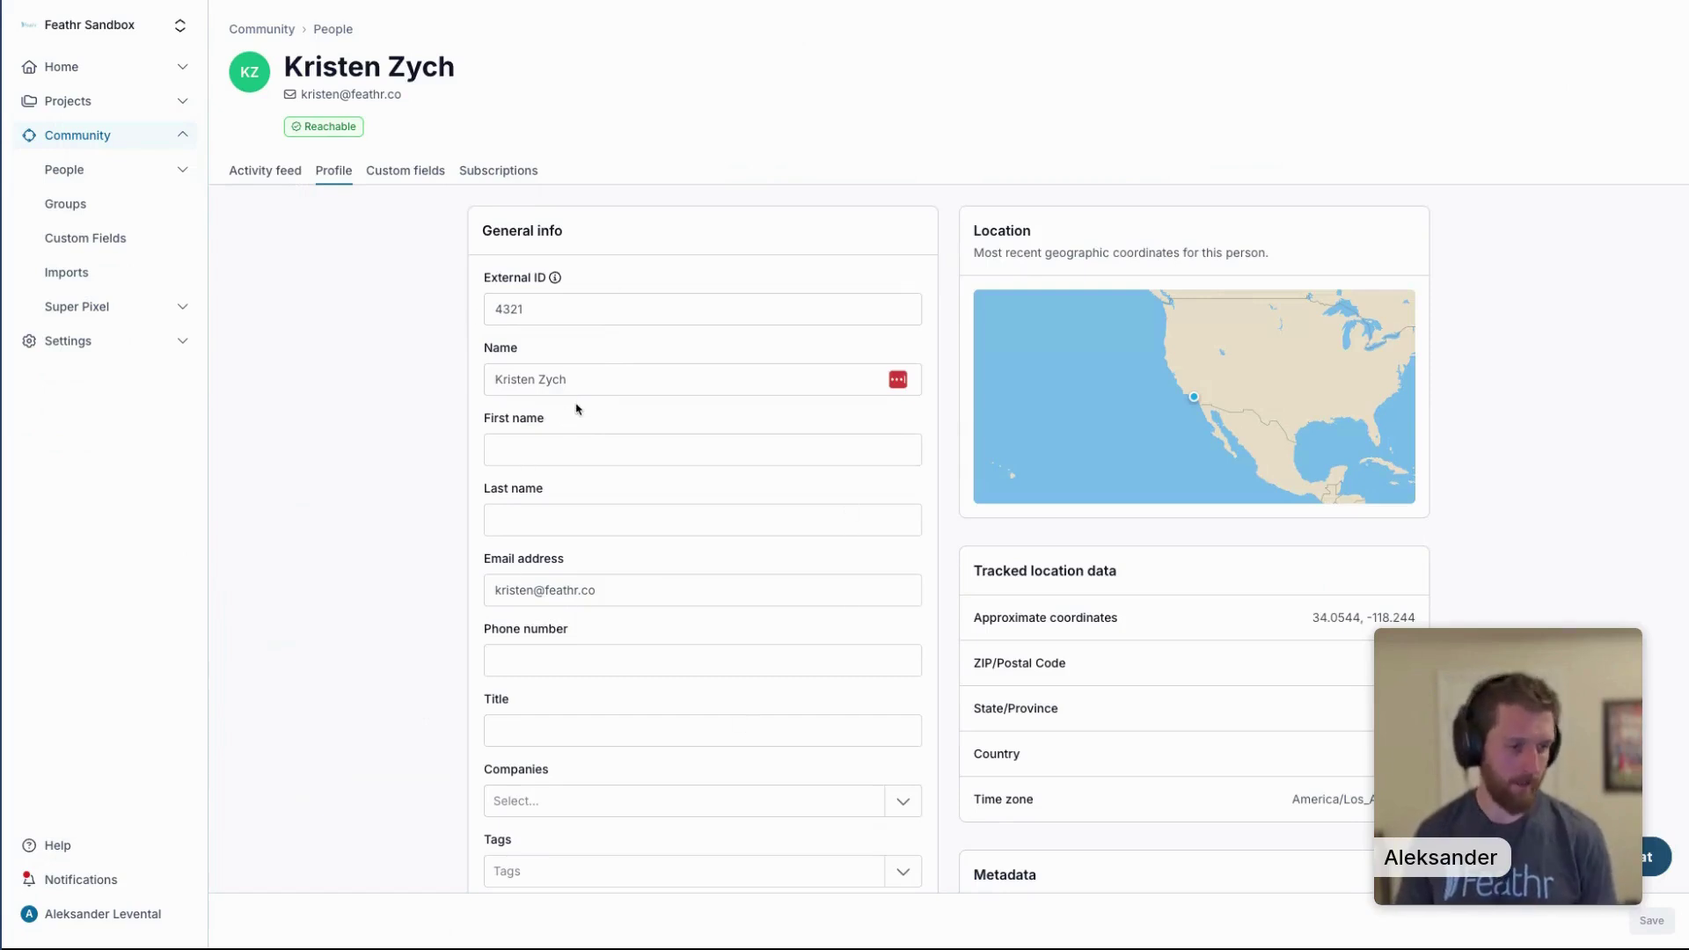
{"action": "scroll", "coordinate": [588, 410], "scroll_direction": "down", "scroll_amount": 3}
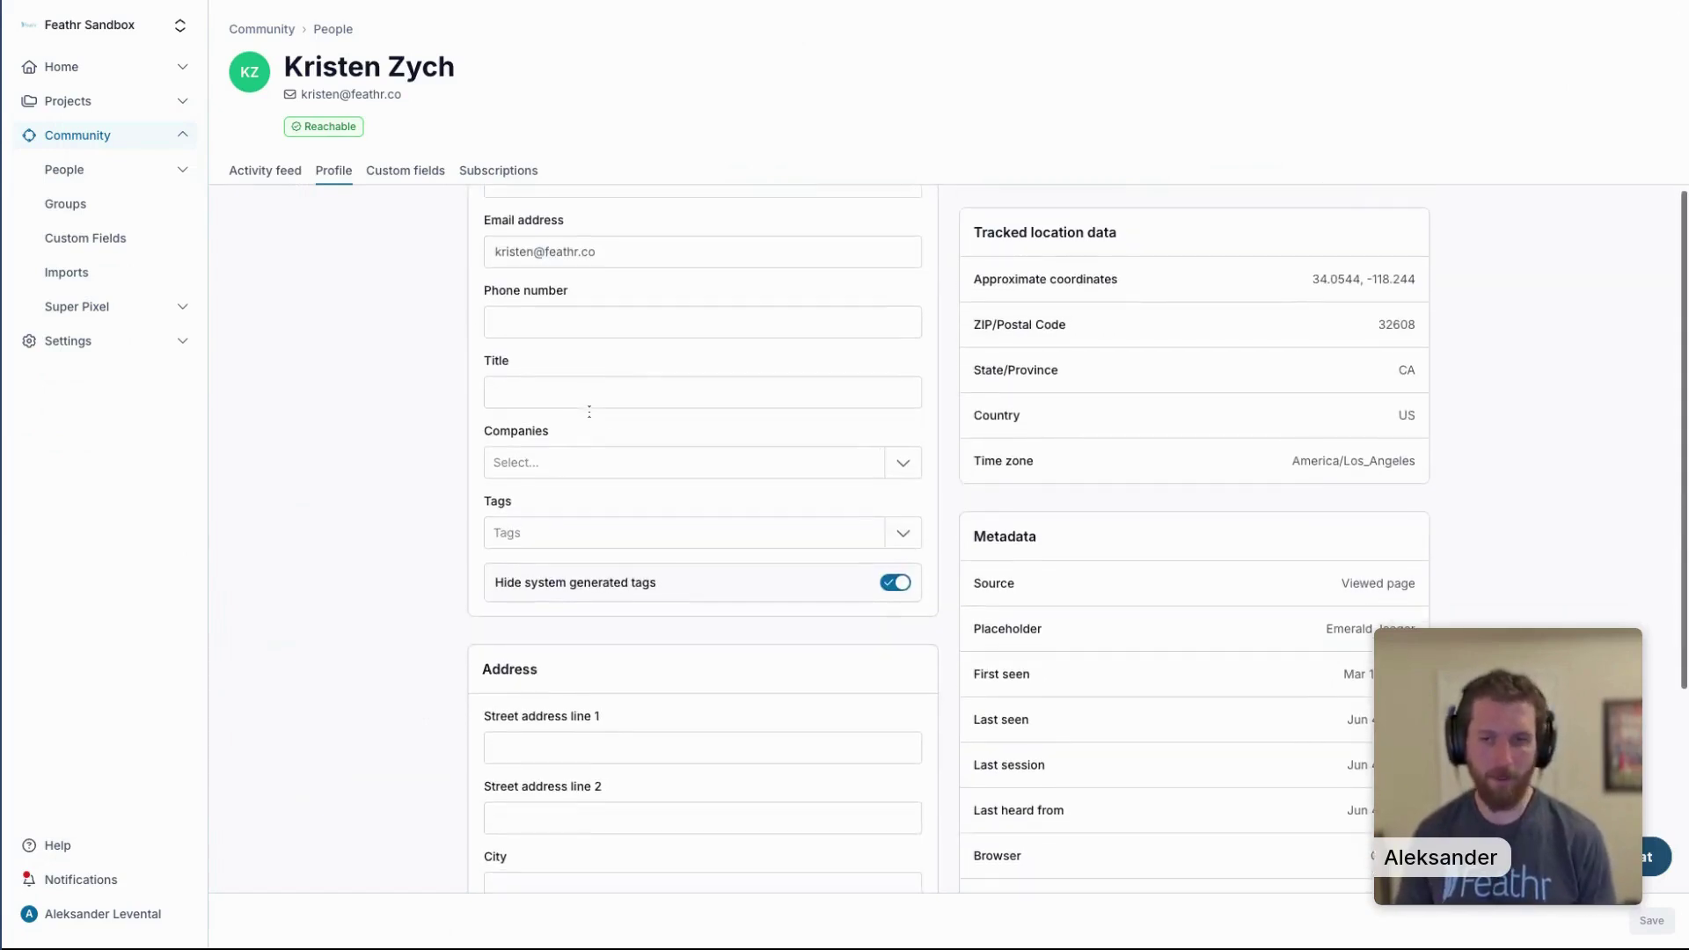
{"action": "scroll", "coordinate": [590, 413], "scroll_direction": "up", "scroll_amount": 1}
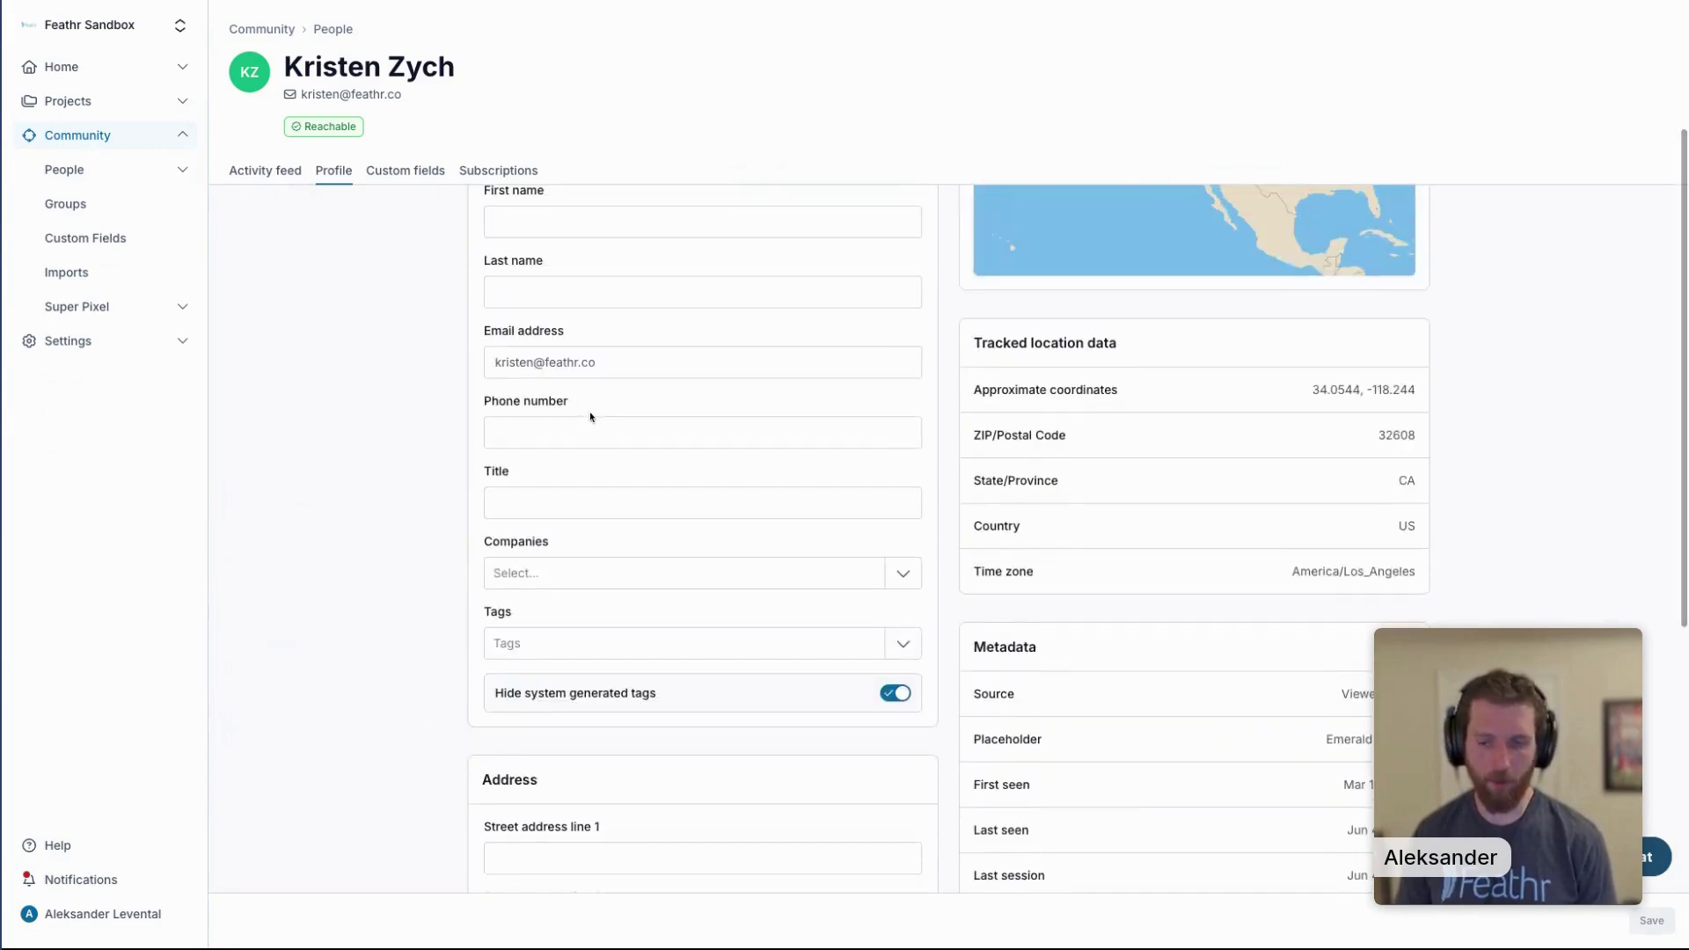
{"action": "scroll", "coordinate": [590, 416], "scroll_direction": "up", "scroll_amount": 2}
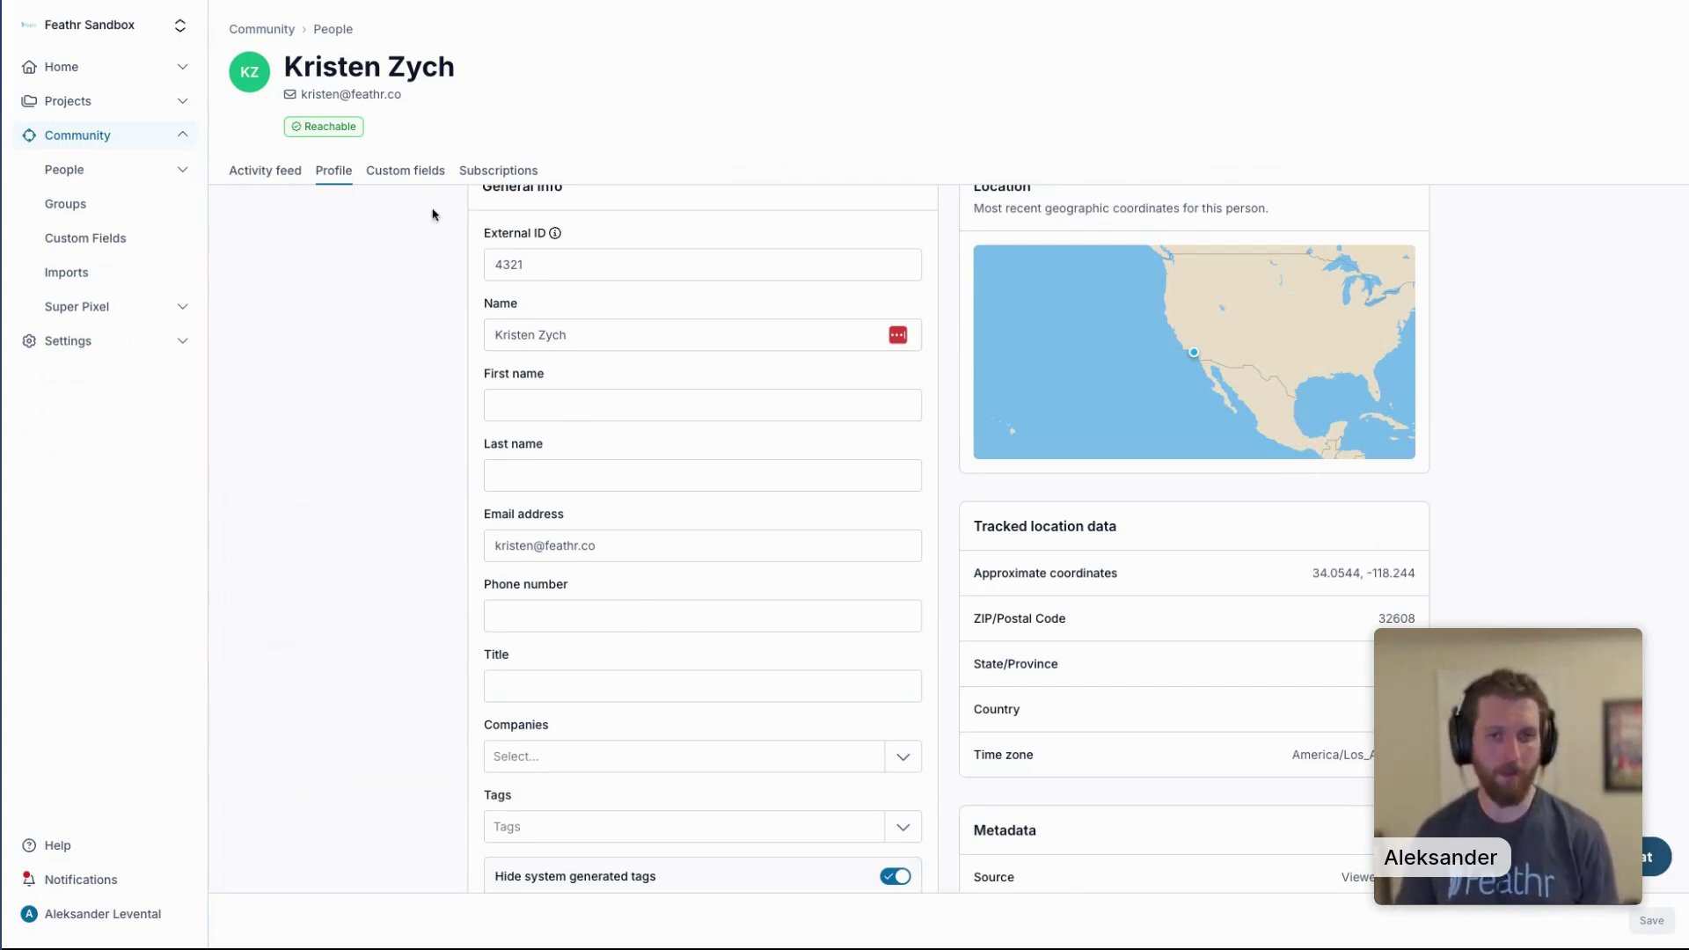
{"action": "left_click", "coordinate": [419, 173]}
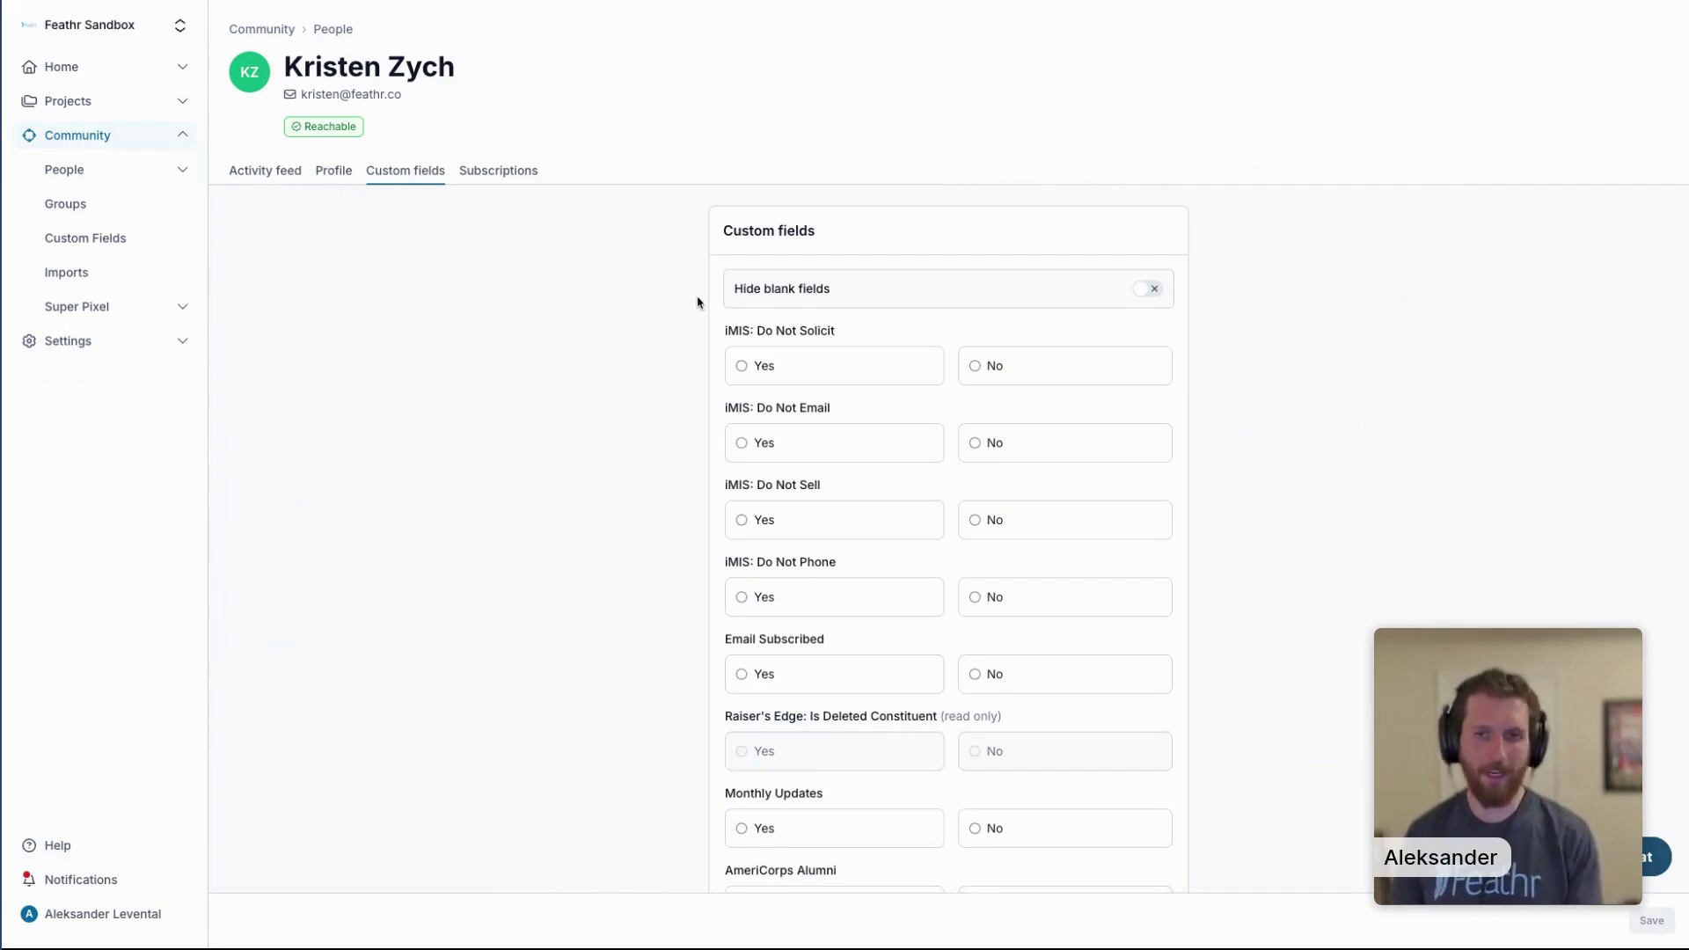
{"action": "scroll", "coordinate": [827, 314], "scroll_direction": "down", "scroll_amount": 12}
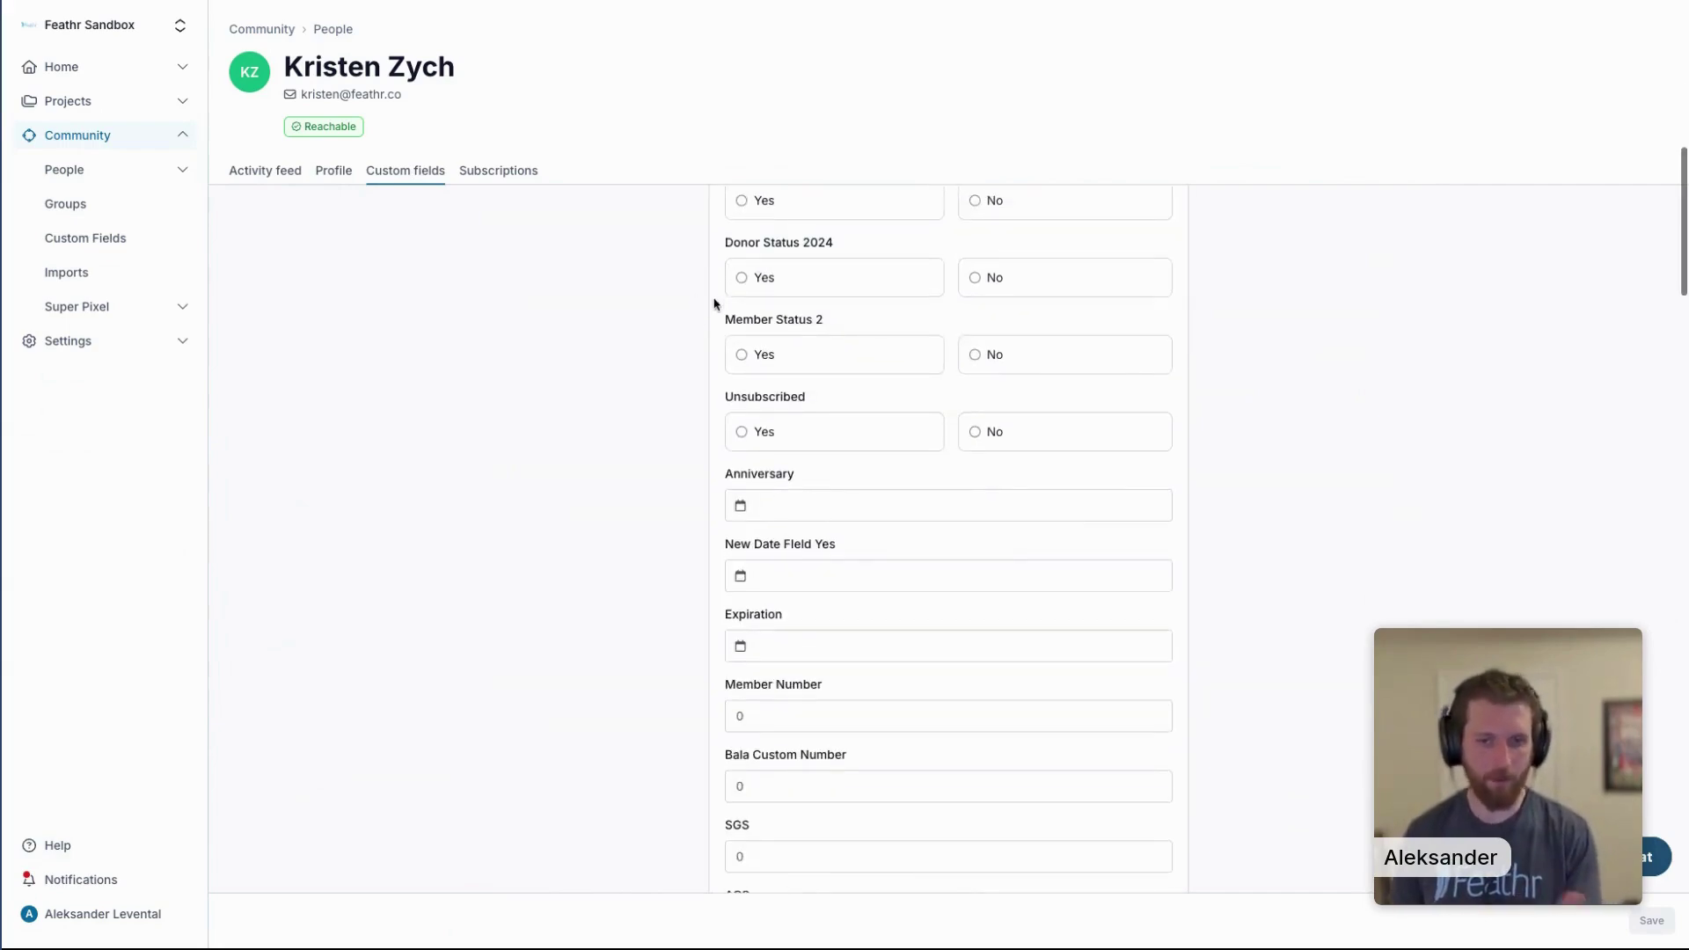
{"action": "scroll", "coordinate": [843, 303], "scroll_direction": "down", "scroll_amount": 15}
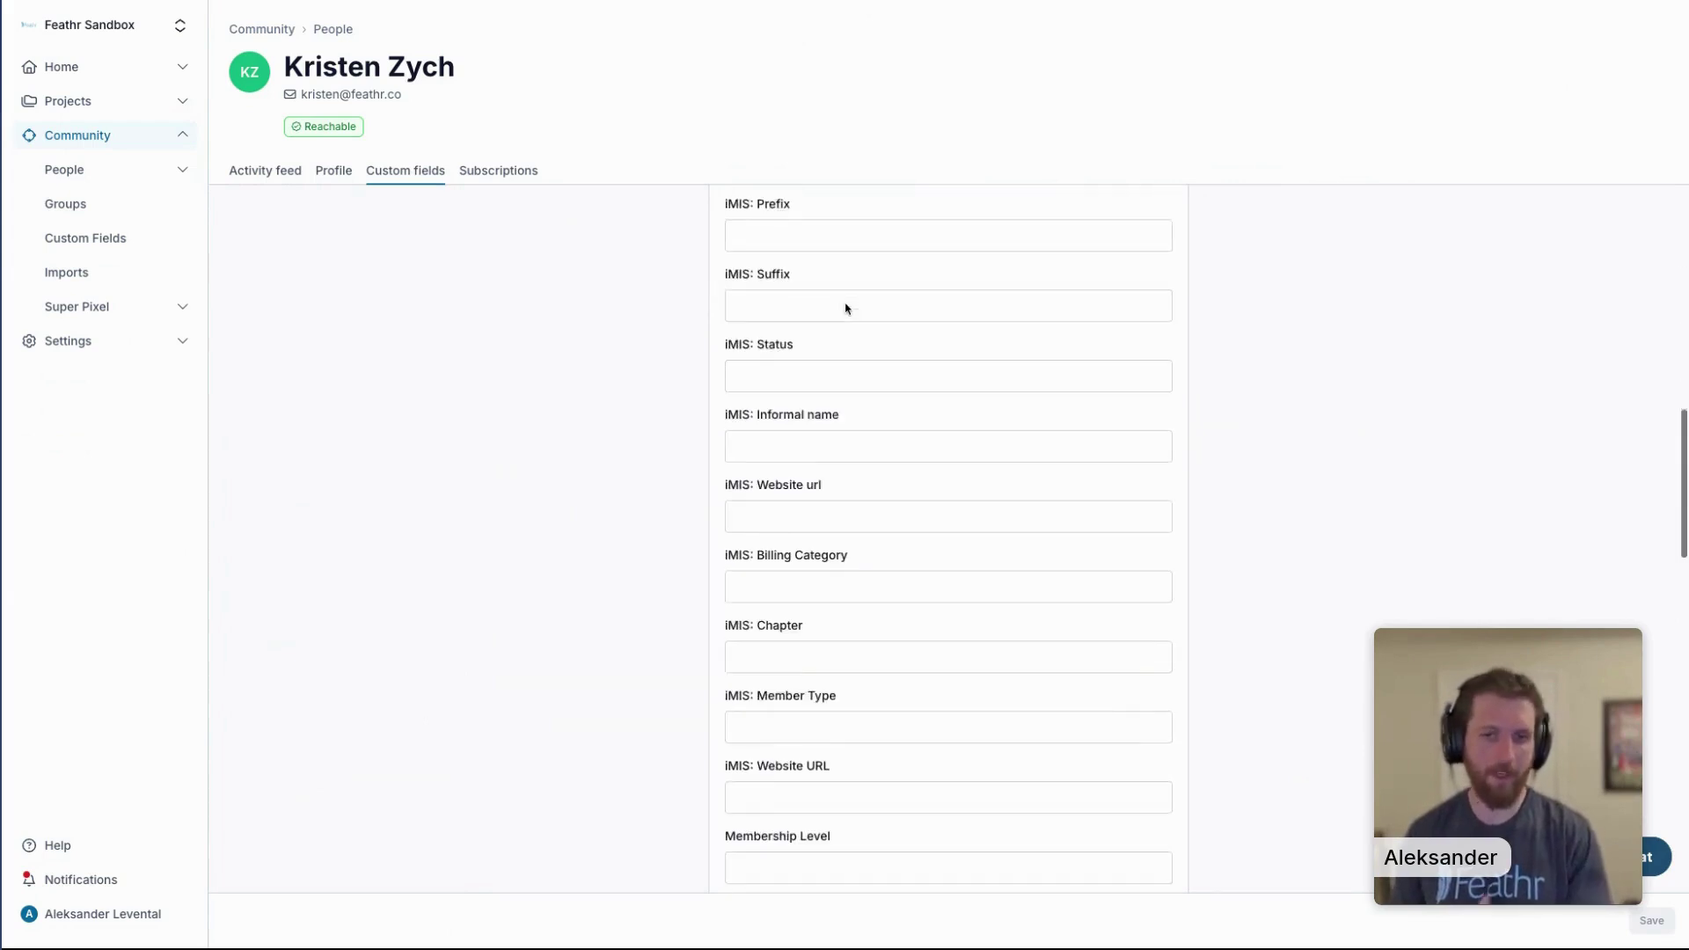
{"action": "scroll", "coordinate": [838, 301], "scroll_direction": "down", "scroll_amount": 10}
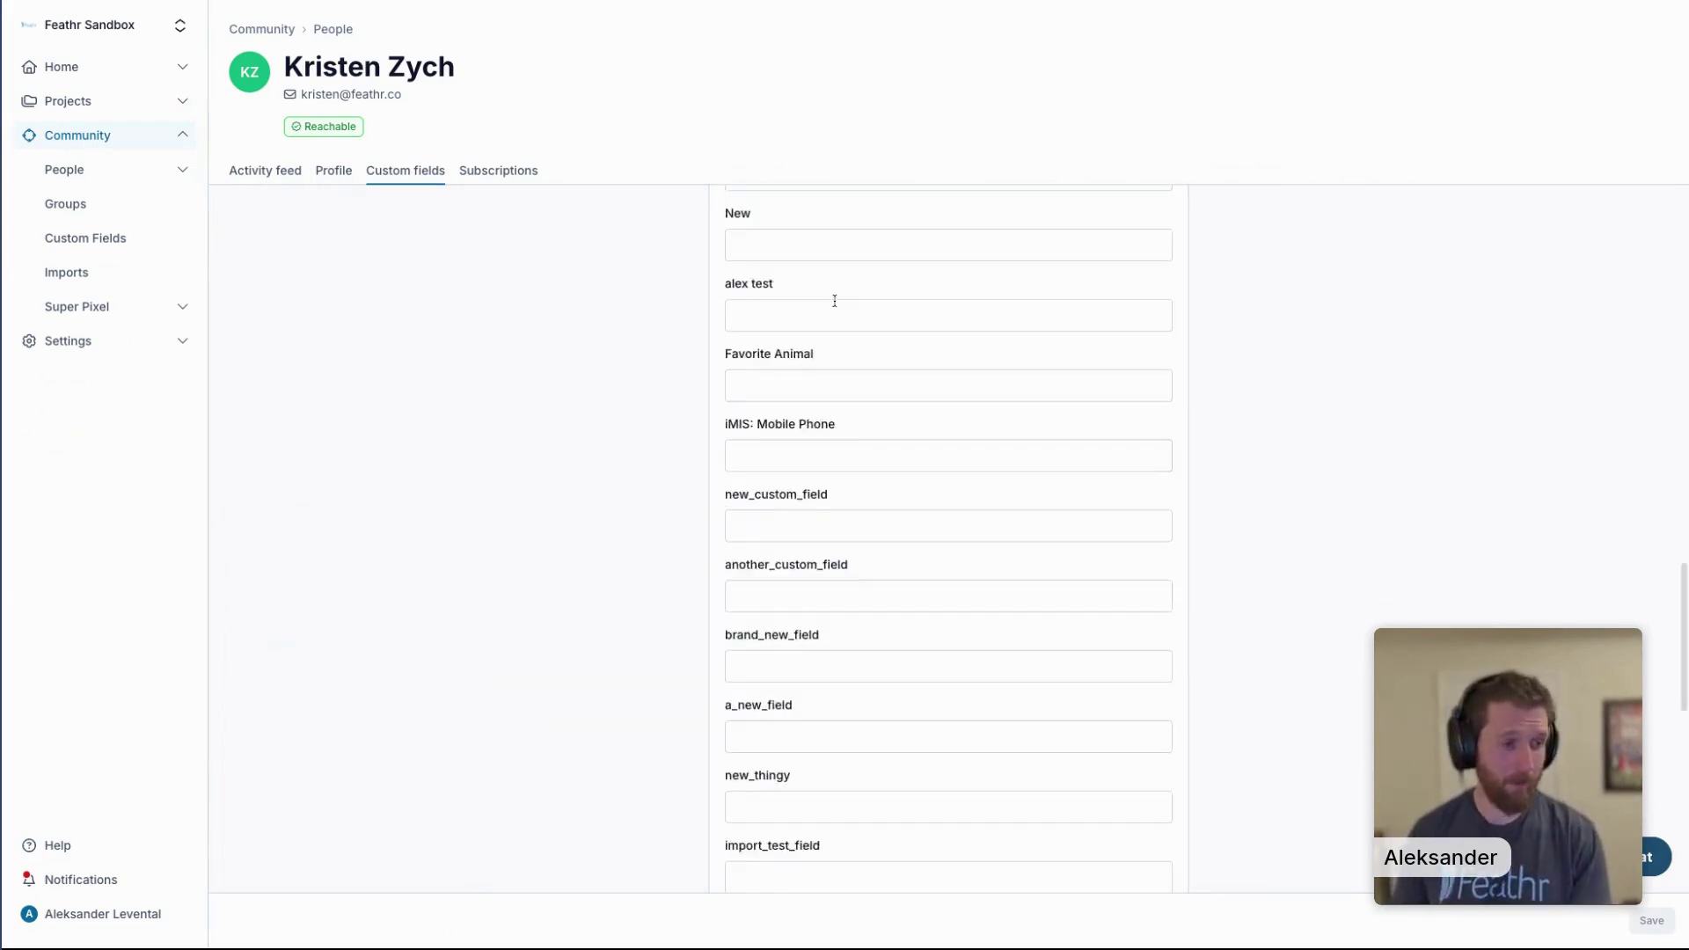
{"action": "scroll", "coordinate": [835, 301], "scroll_direction": "down", "scroll_amount": 12}
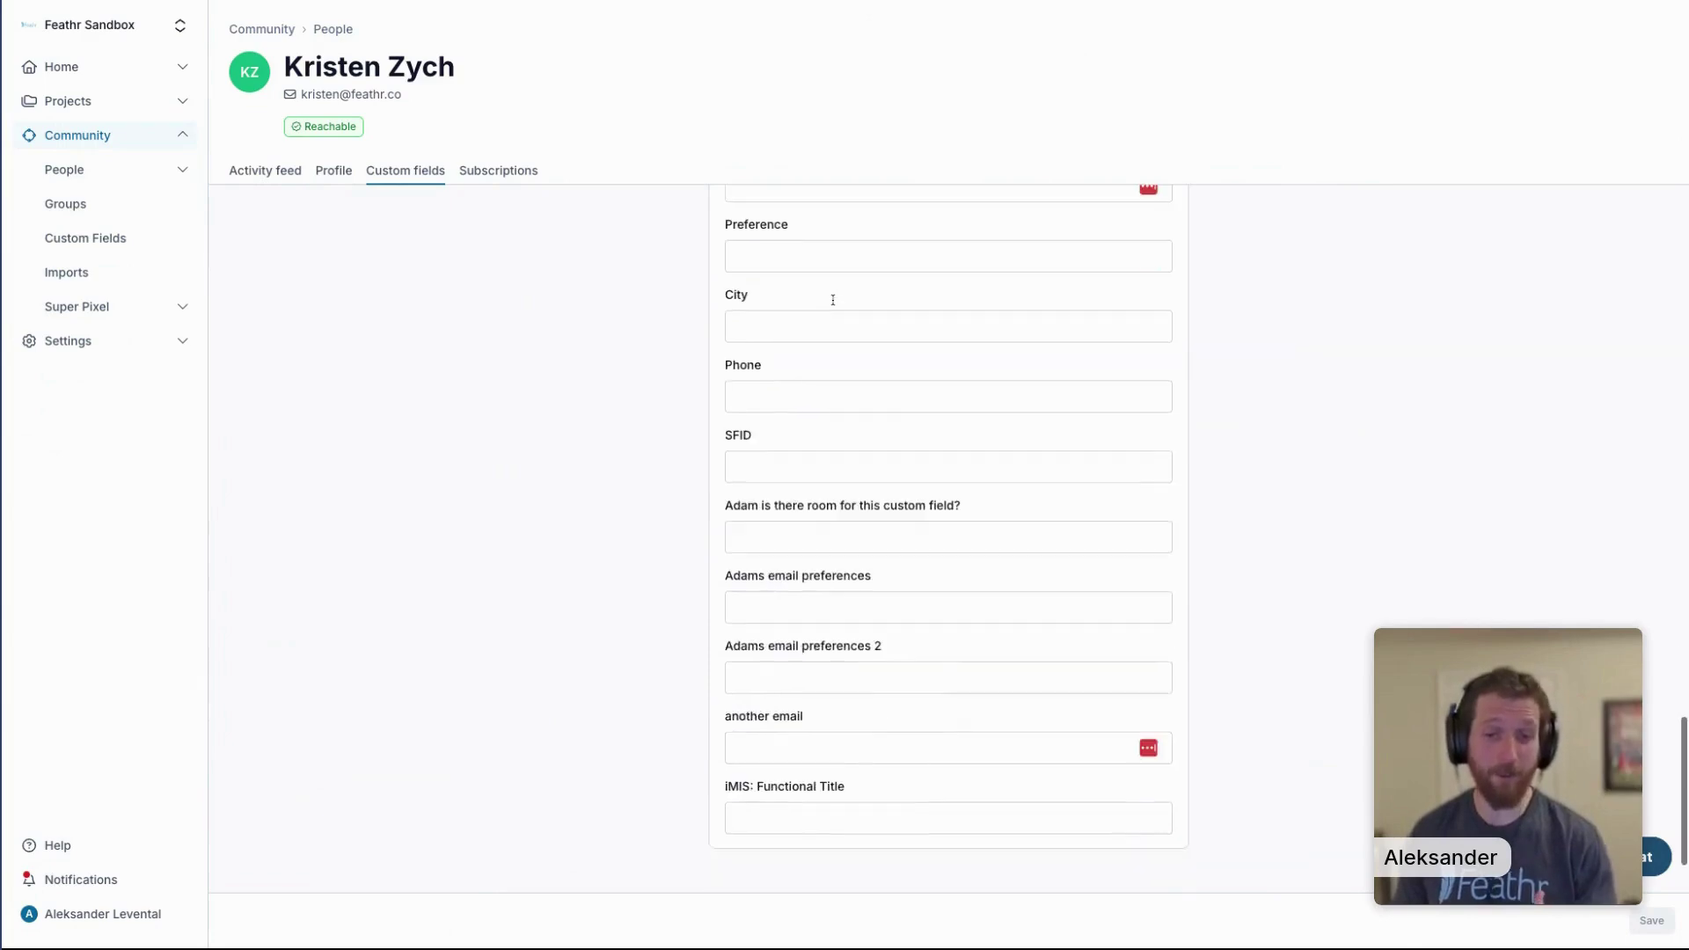
{"action": "scroll", "coordinate": [827, 302], "scroll_direction": "up", "scroll_amount": 10}
{"action": "scroll", "coordinate": [827, 303], "scroll_direction": "up", "scroll_amount": 20}
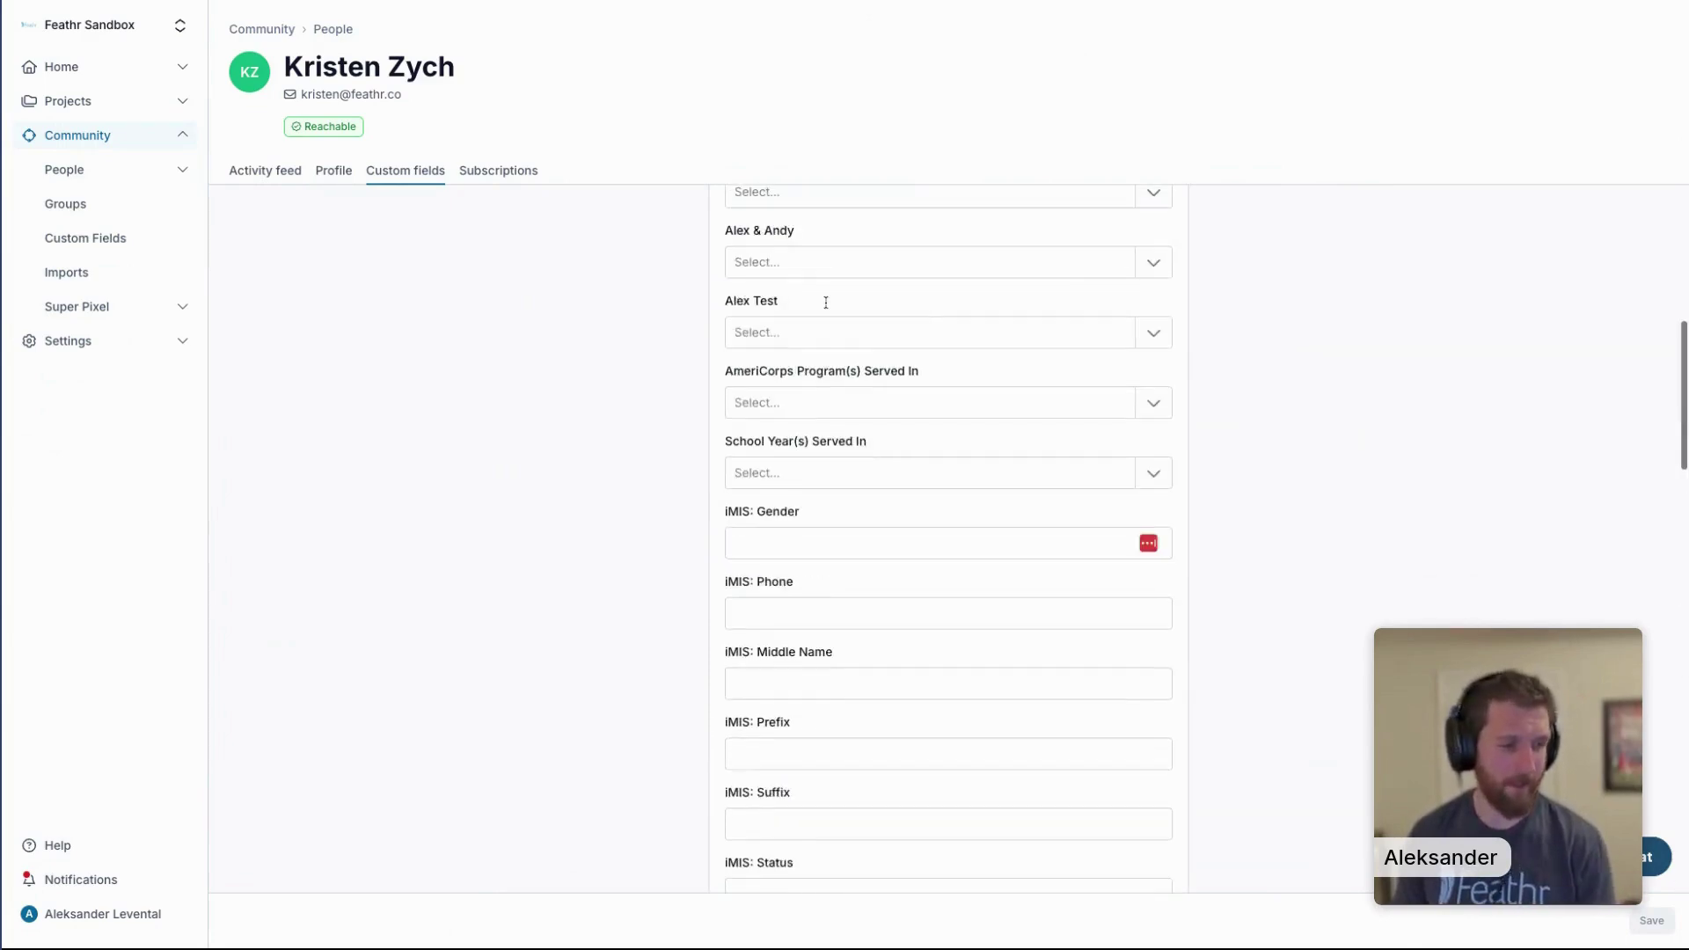
{"action": "left_click", "coordinate": [257, 182]}
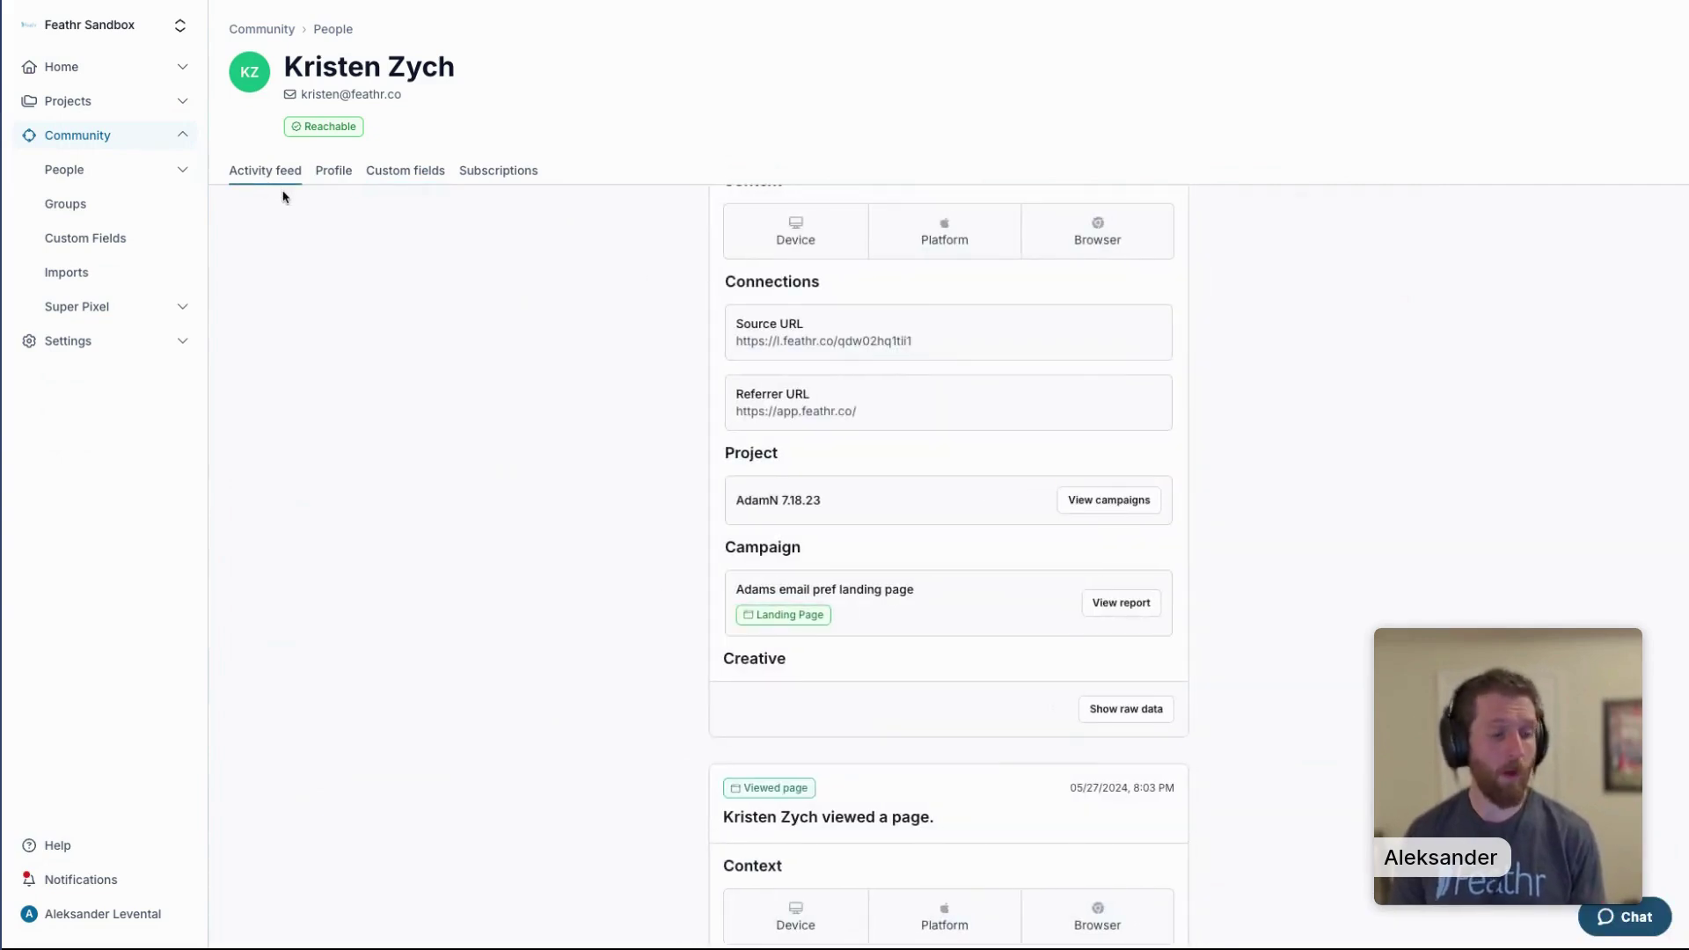
Filter the activity feed to Received email and browse the entries, led by the Test Campaign Clone send.
{"action": "scroll", "coordinate": [404, 242], "scroll_direction": "up", "scroll_amount": 10}
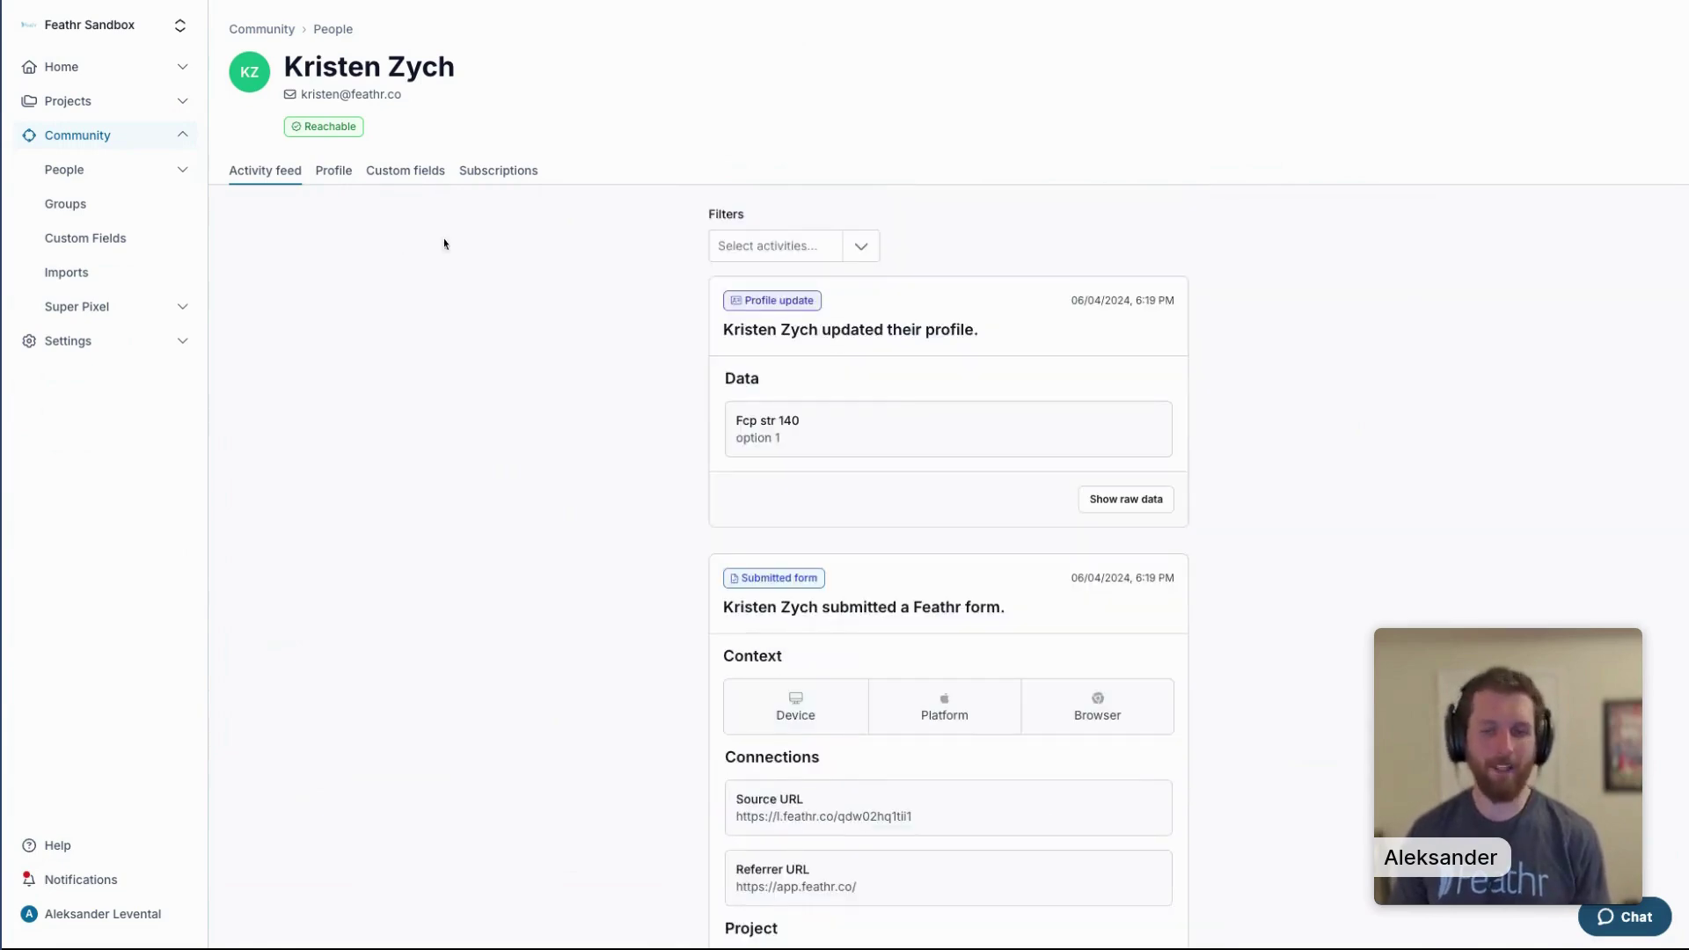
{"action": "left_click", "coordinate": [807, 251]}
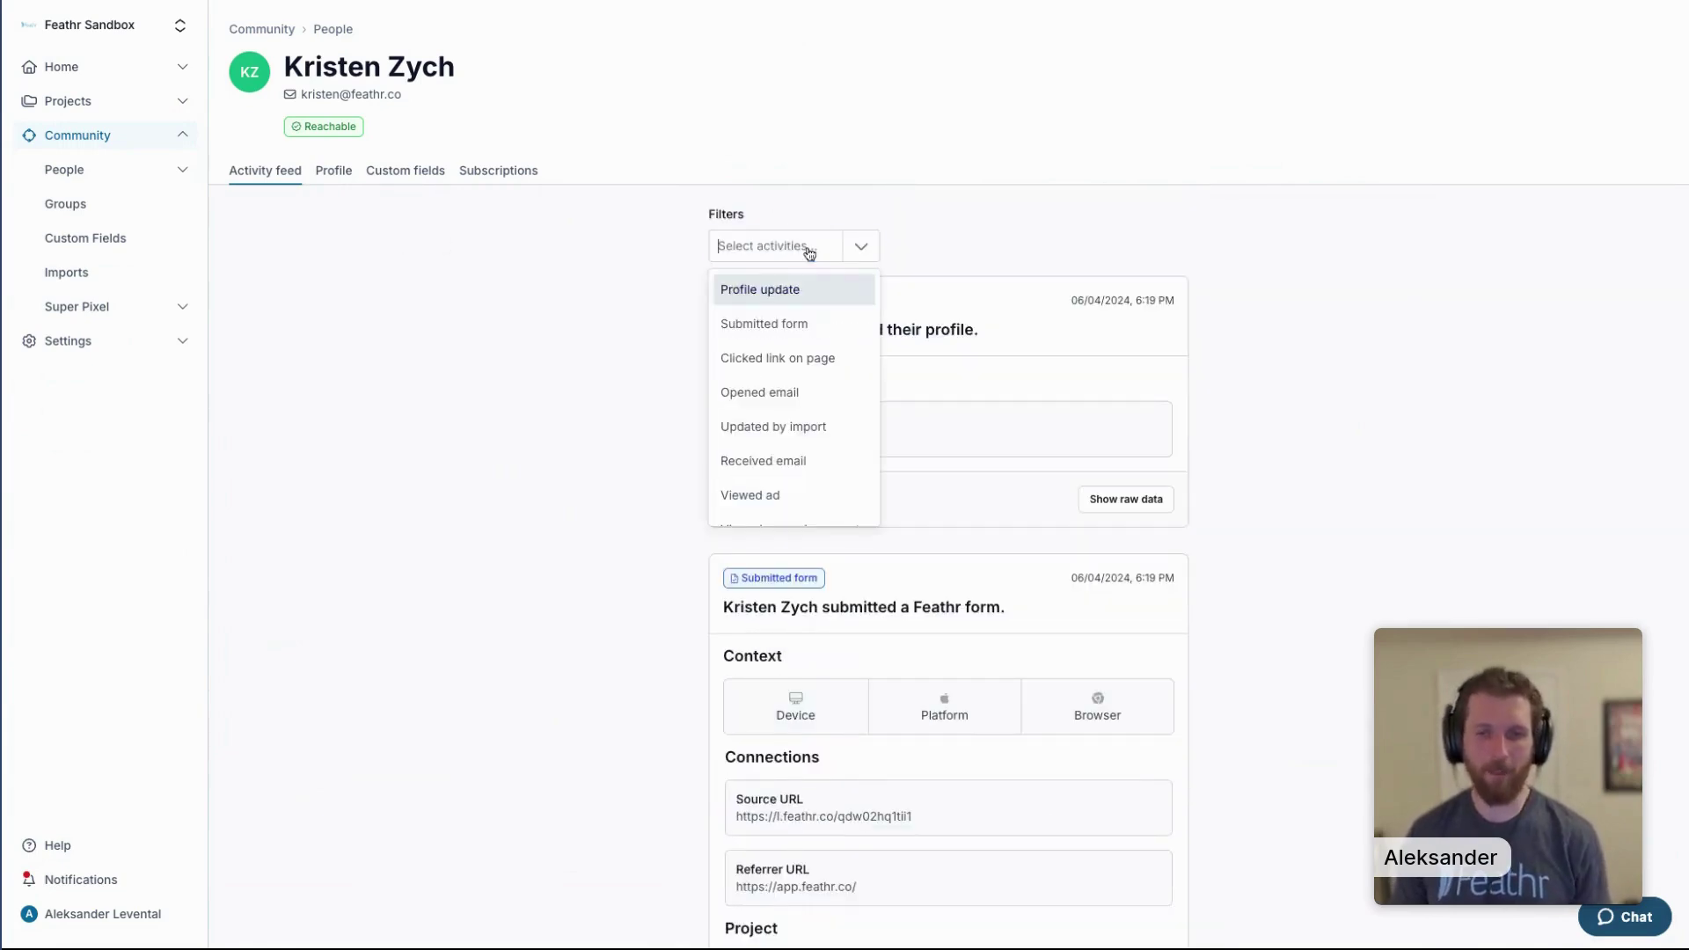
{"action": "left_click", "coordinate": [811, 458]}
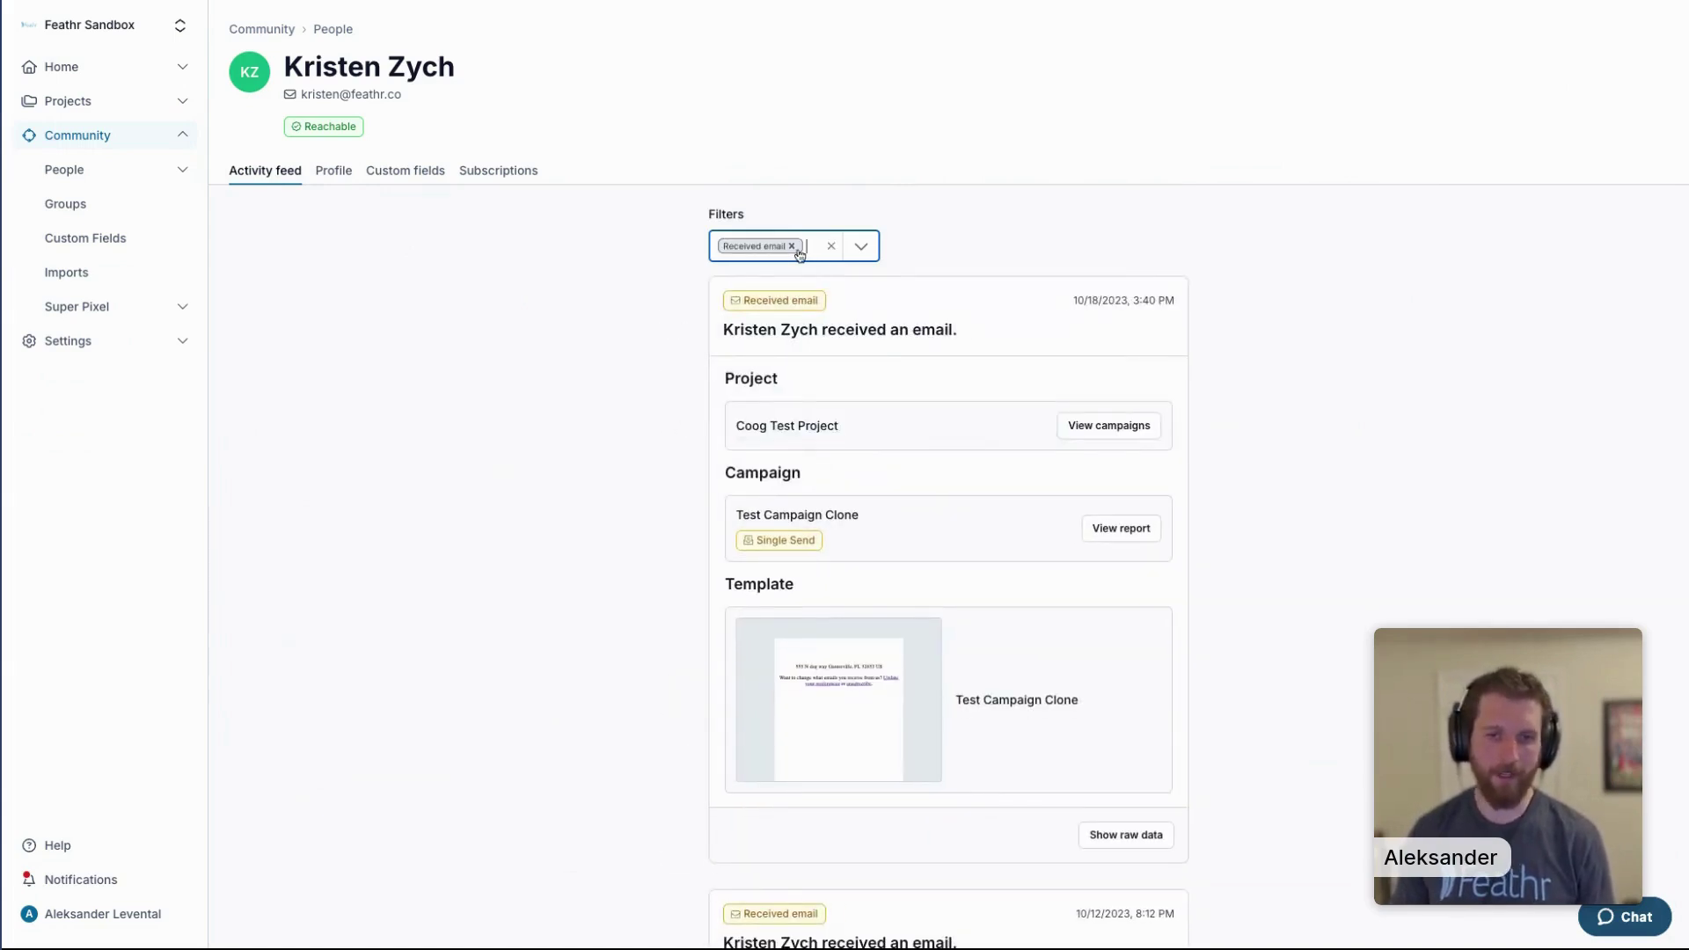
{"action": "scroll", "coordinate": [799, 352], "scroll_direction": "down", "scroll_amount": 1}
{"action": "scroll", "coordinate": [800, 361], "scroll_direction": "down", "scroll_amount": 20}
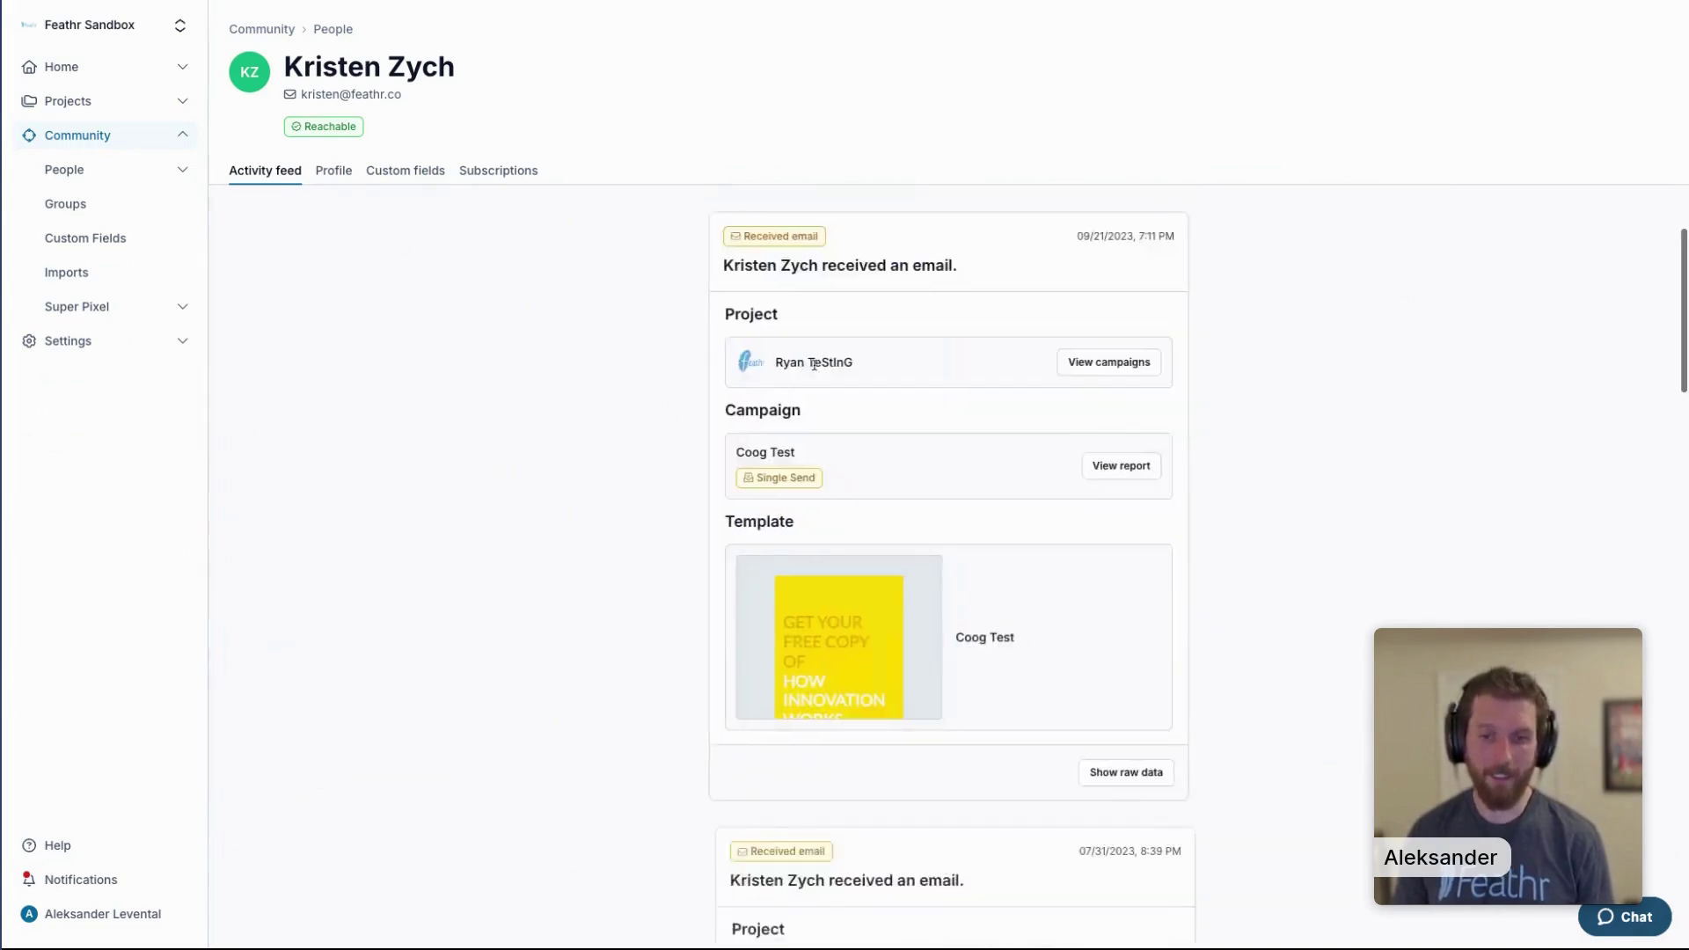
{"action": "scroll", "coordinate": [814, 373], "scroll_direction": "down", "scroll_amount": 15}
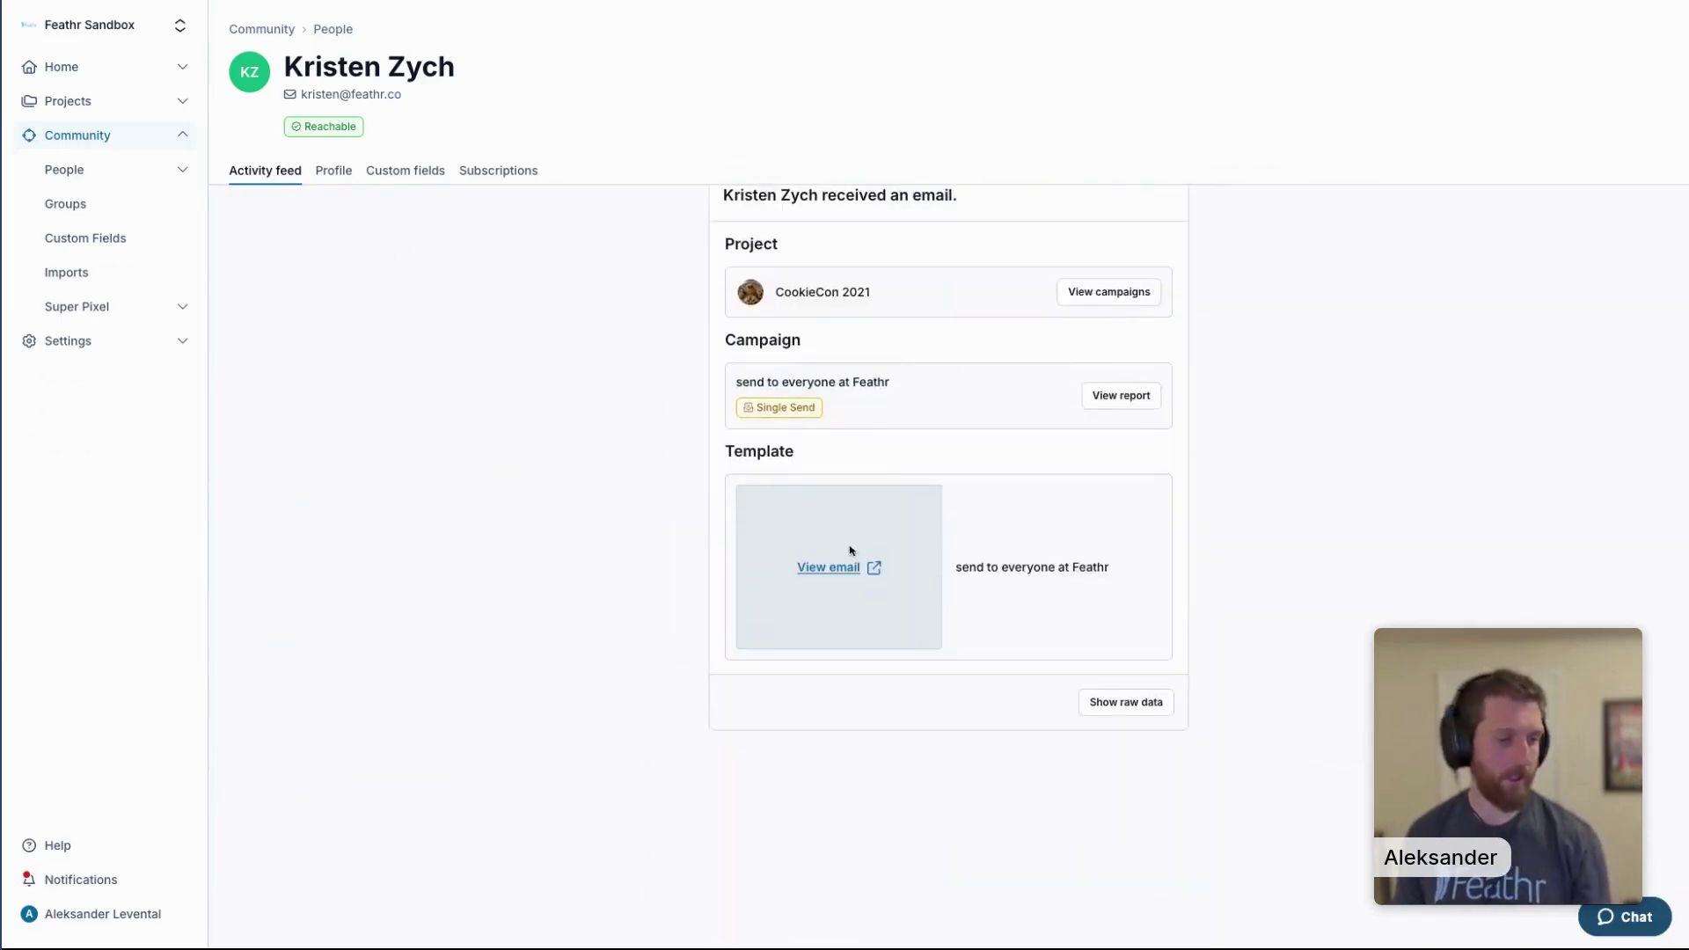
{"action": "scroll", "coordinate": [847, 572], "scroll_direction": "up", "scroll_amount": 1}
{"action": "mouse_move", "coordinate": [848, 569]}
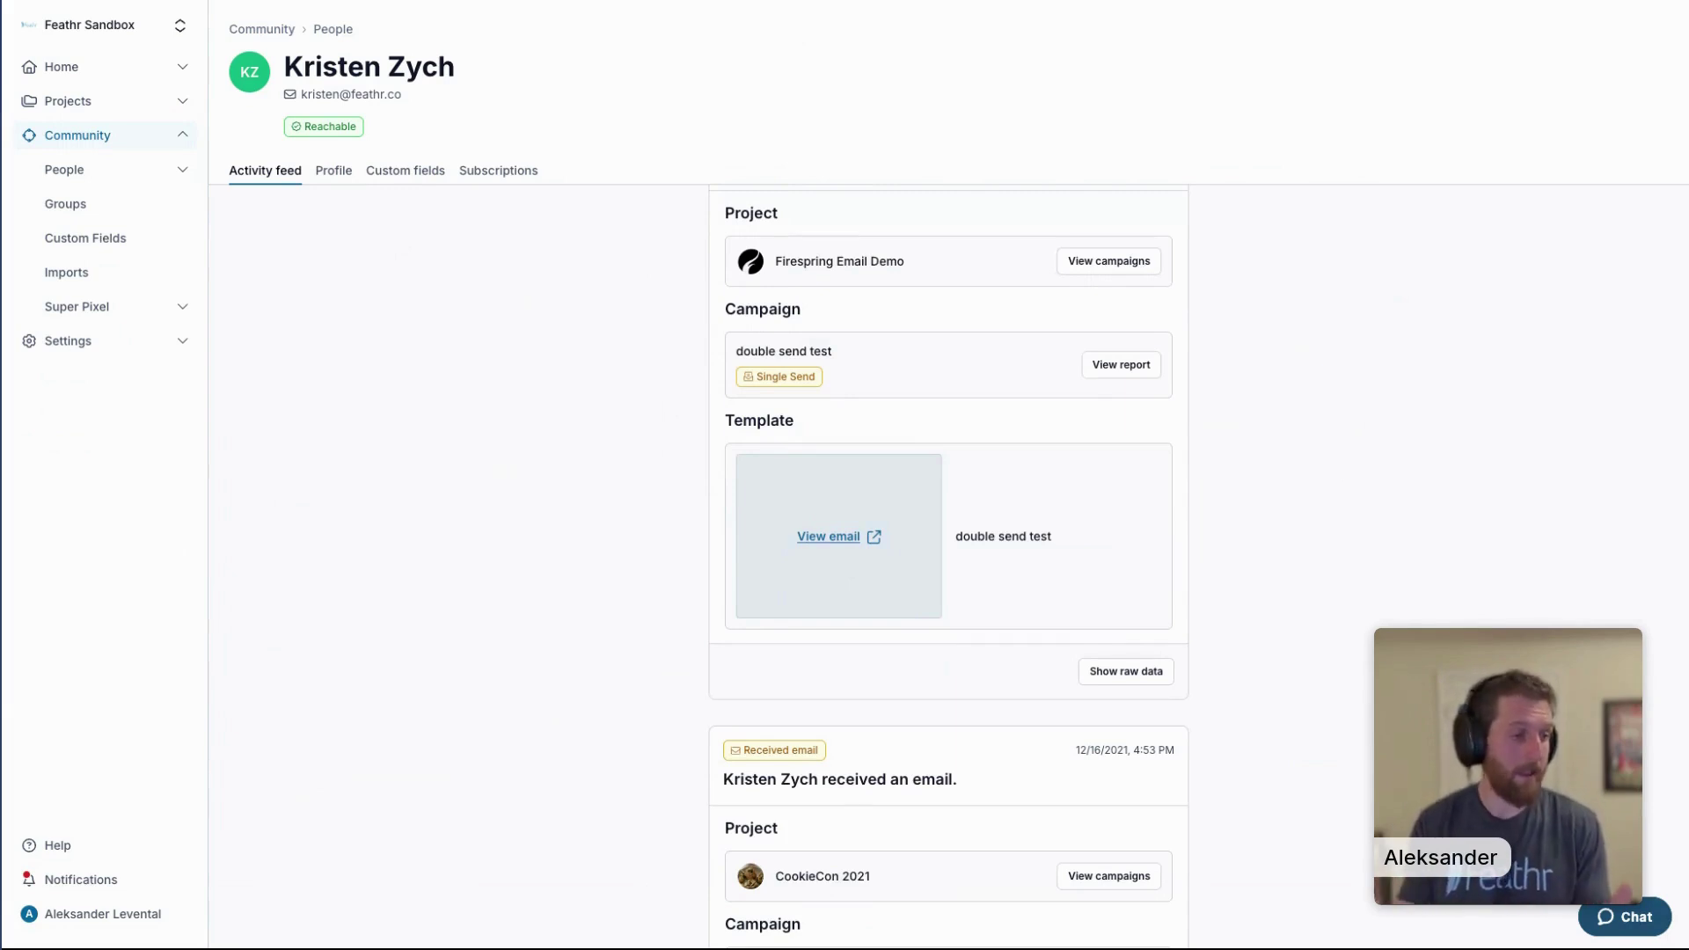
{"action": "scroll", "coordinate": [814, 584], "scroll_direction": "up", "scroll_amount": 15}
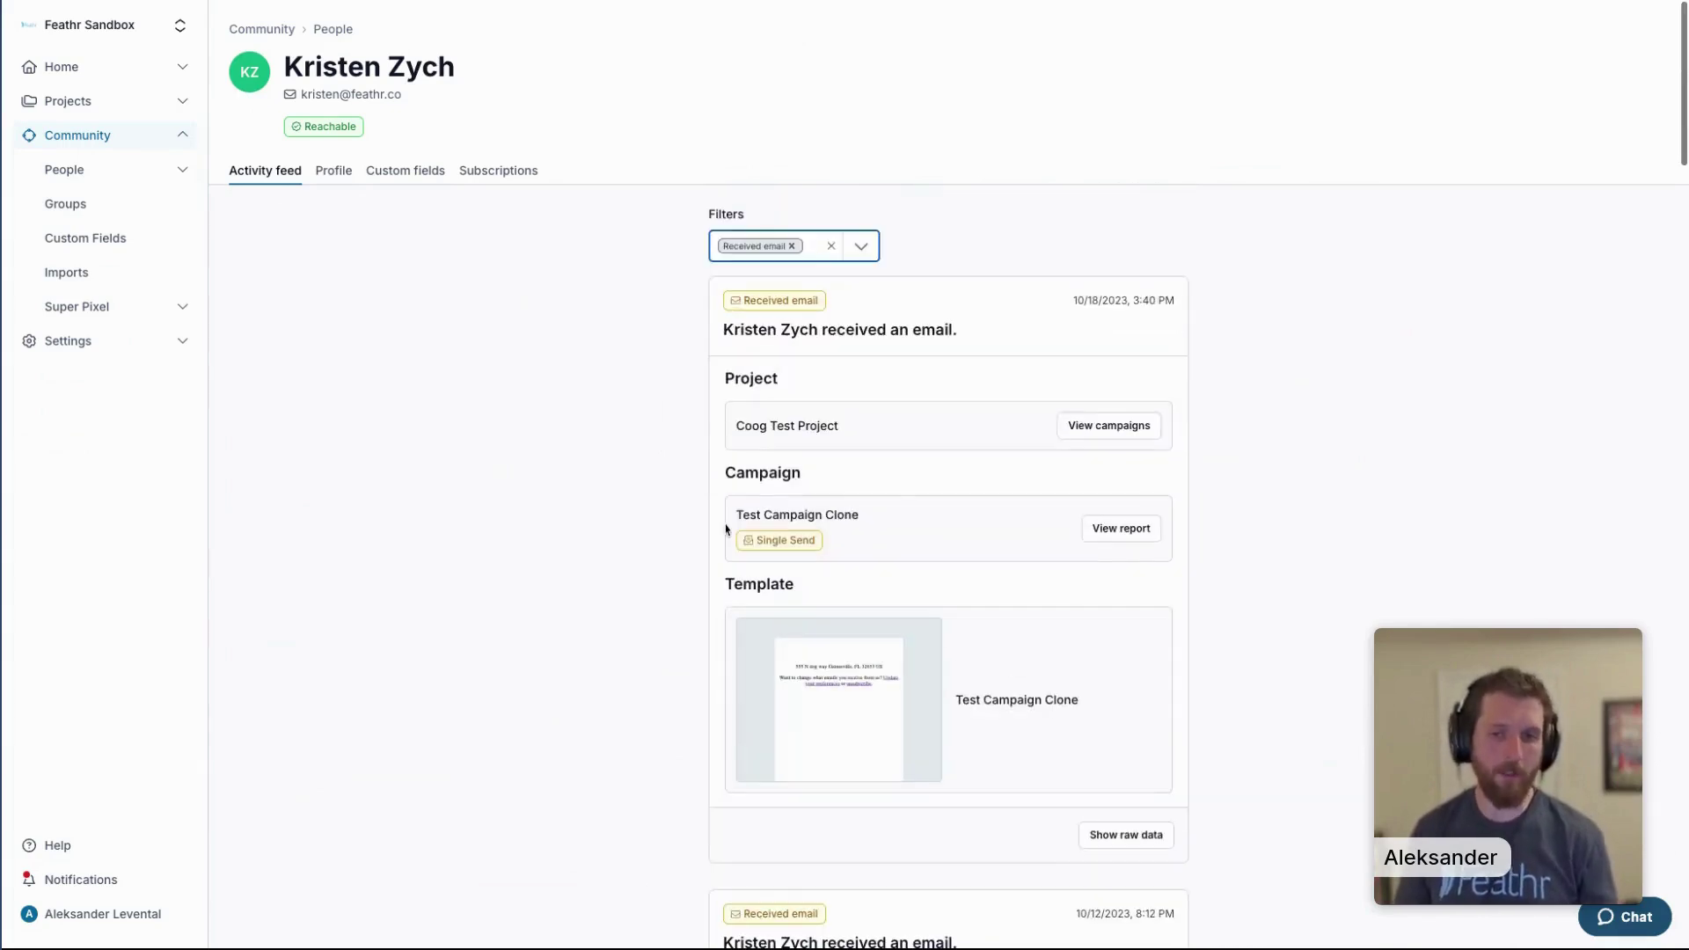
Swap the Received email filter for Submitted form and review the 06/04/2024 landing-page form submission.
{"action": "left_click", "coordinate": [791, 247]}
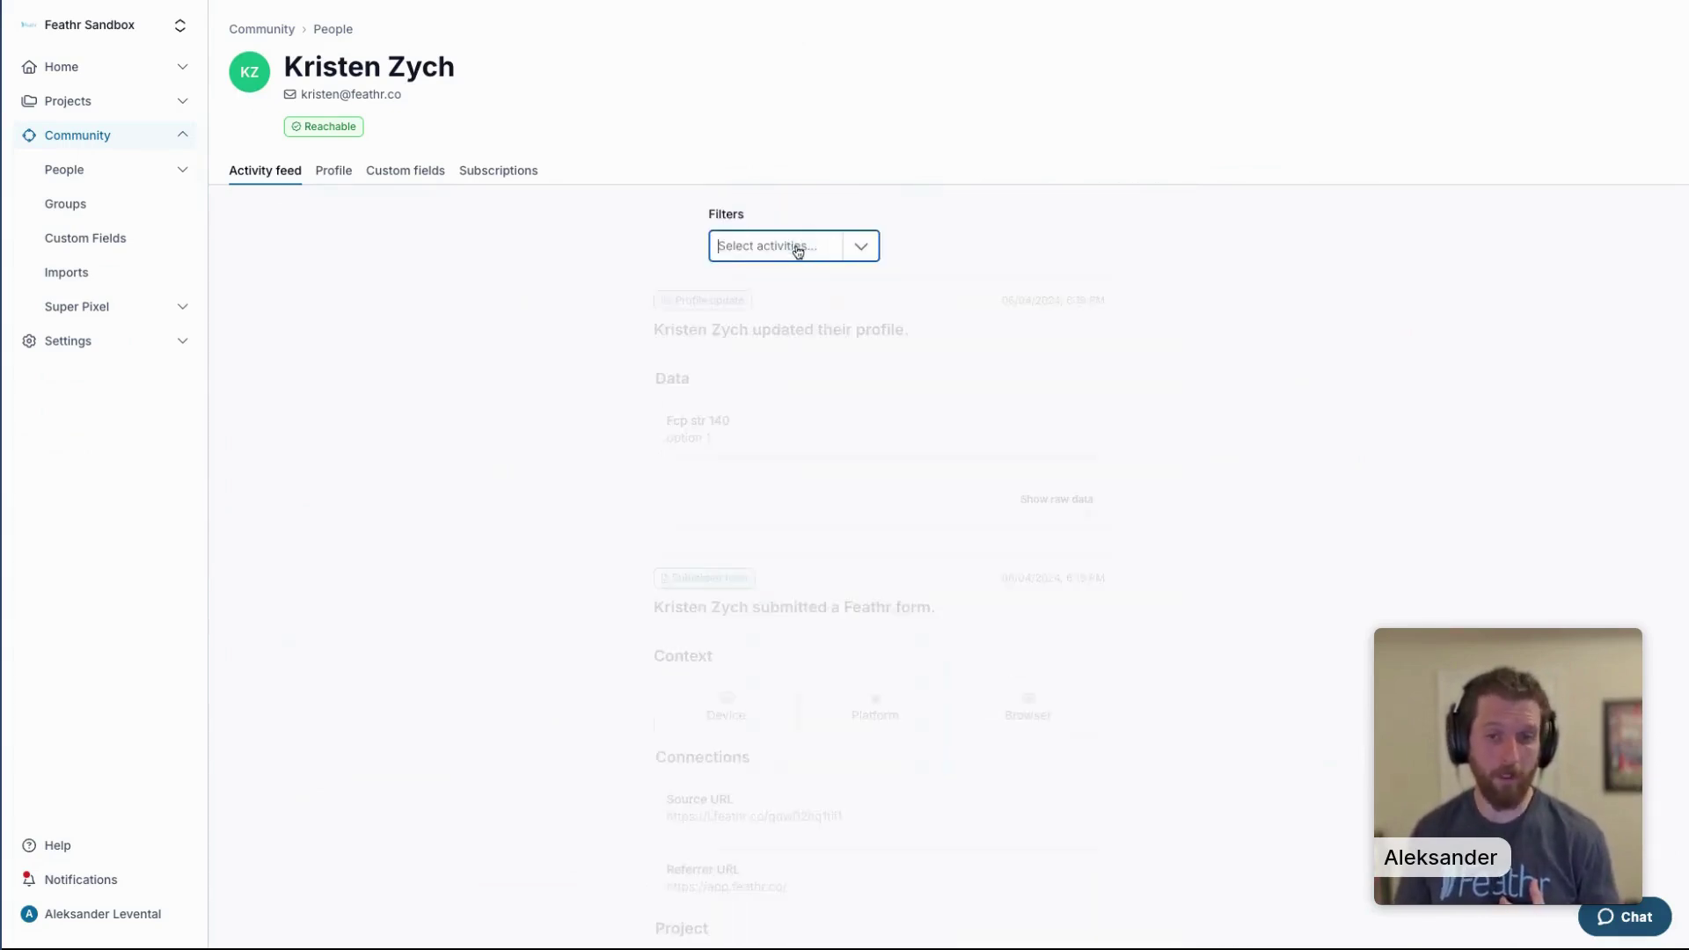
{"action": "left_click", "coordinate": [813, 254]}
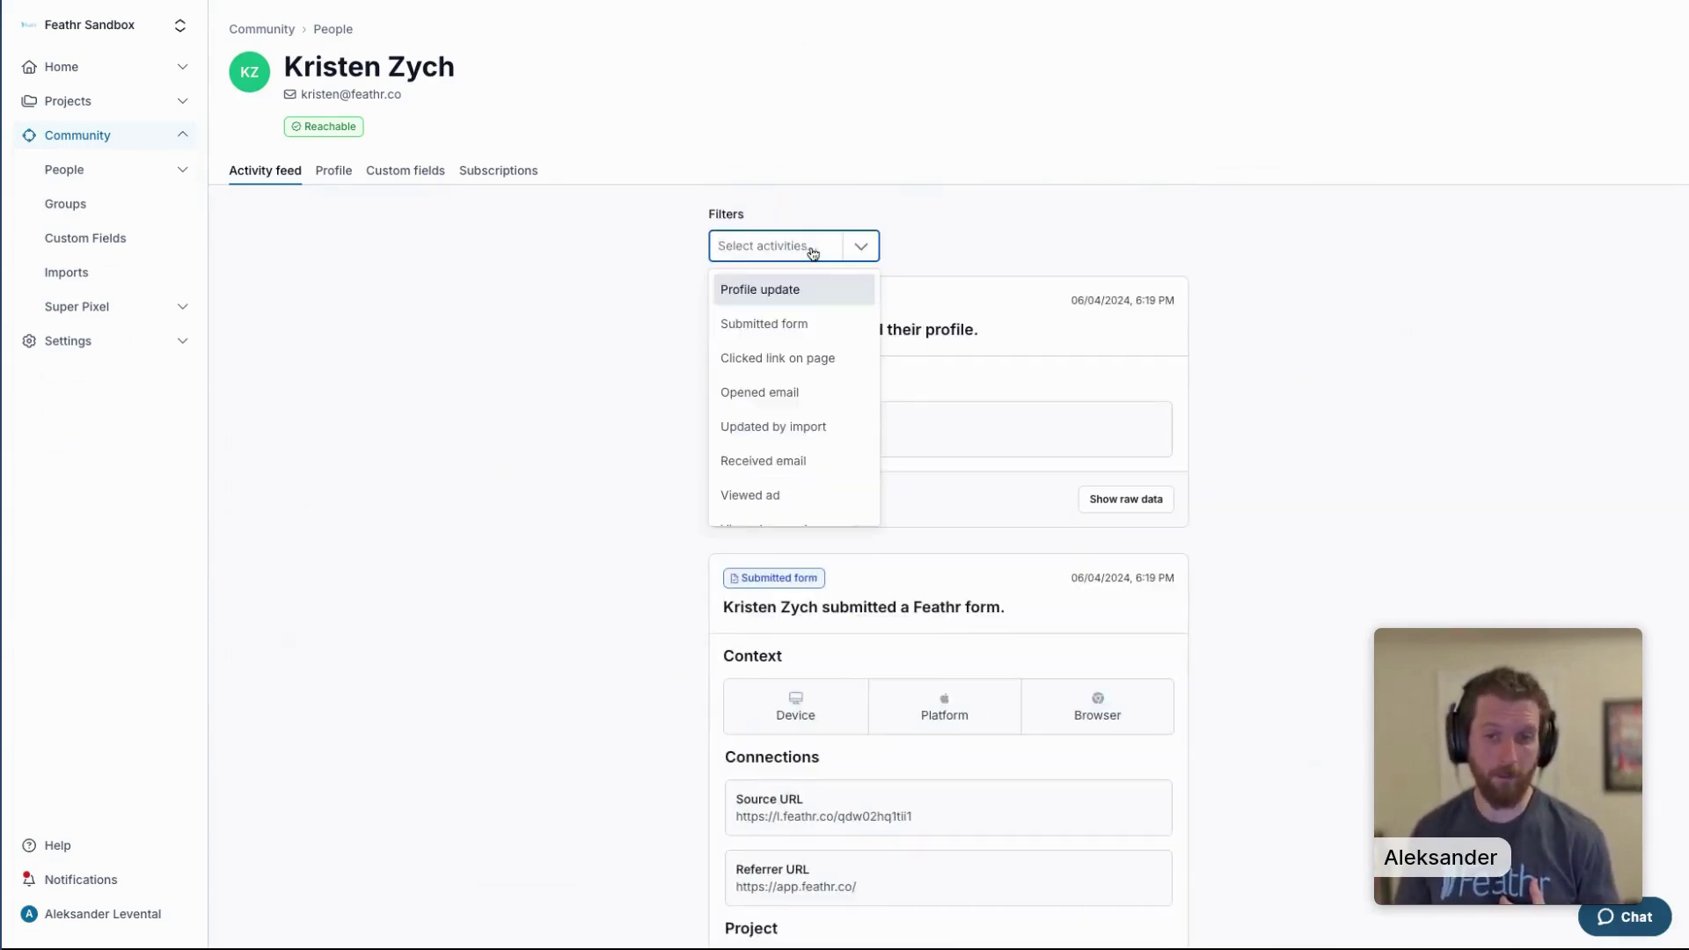
{"action": "left_click", "coordinate": [782, 327]}
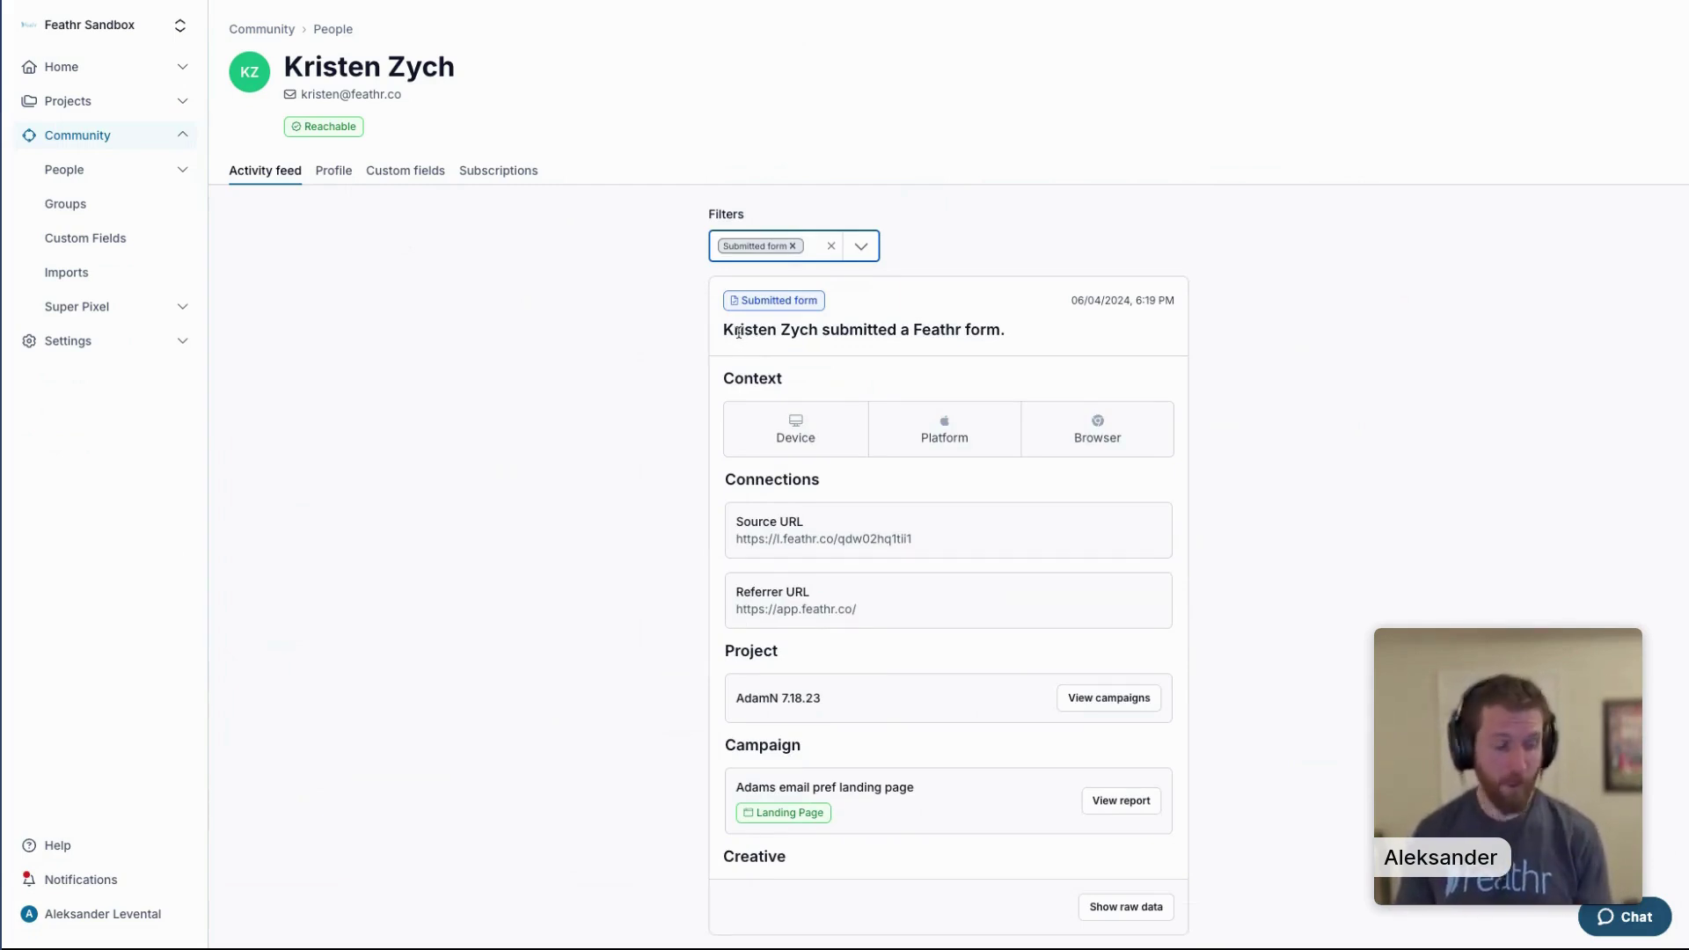
{"action": "scroll", "coordinate": [643, 349], "scroll_direction": "down", "scroll_amount": 1}
{"action": "scroll", "coordinate": [643, 349], "scroll_direction": "down", "scroll_amount": 3}
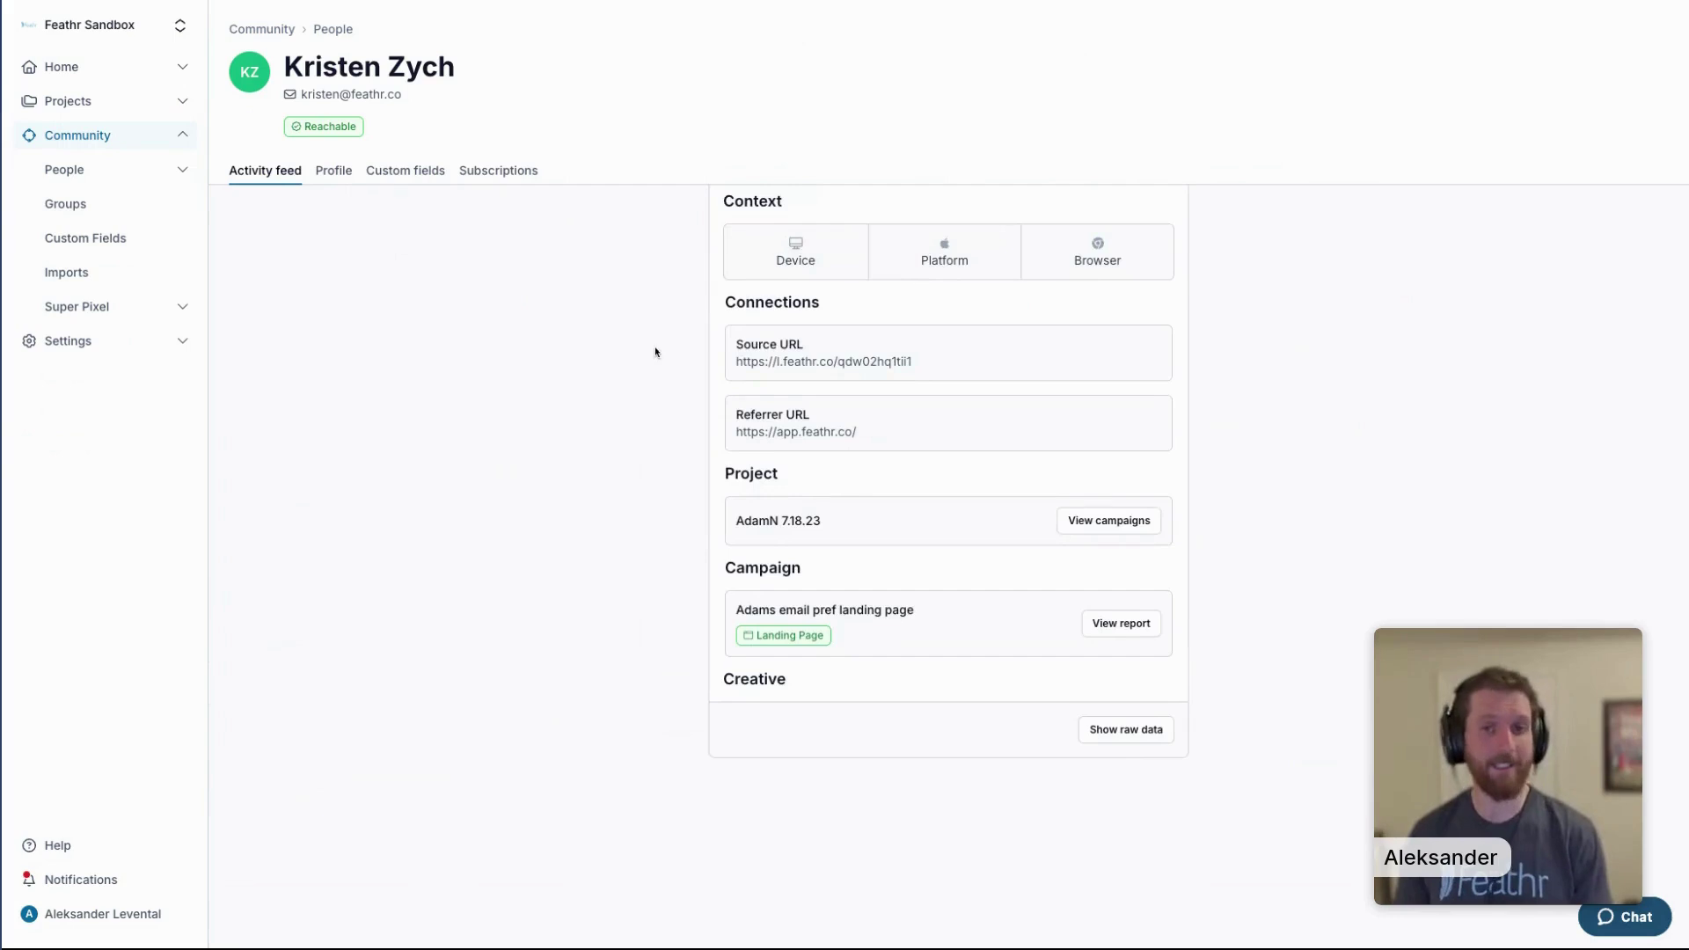
{"action": "scroll", "coordinate": [657, 351], "scroll_direction": "up", "scroll_amount": 4}
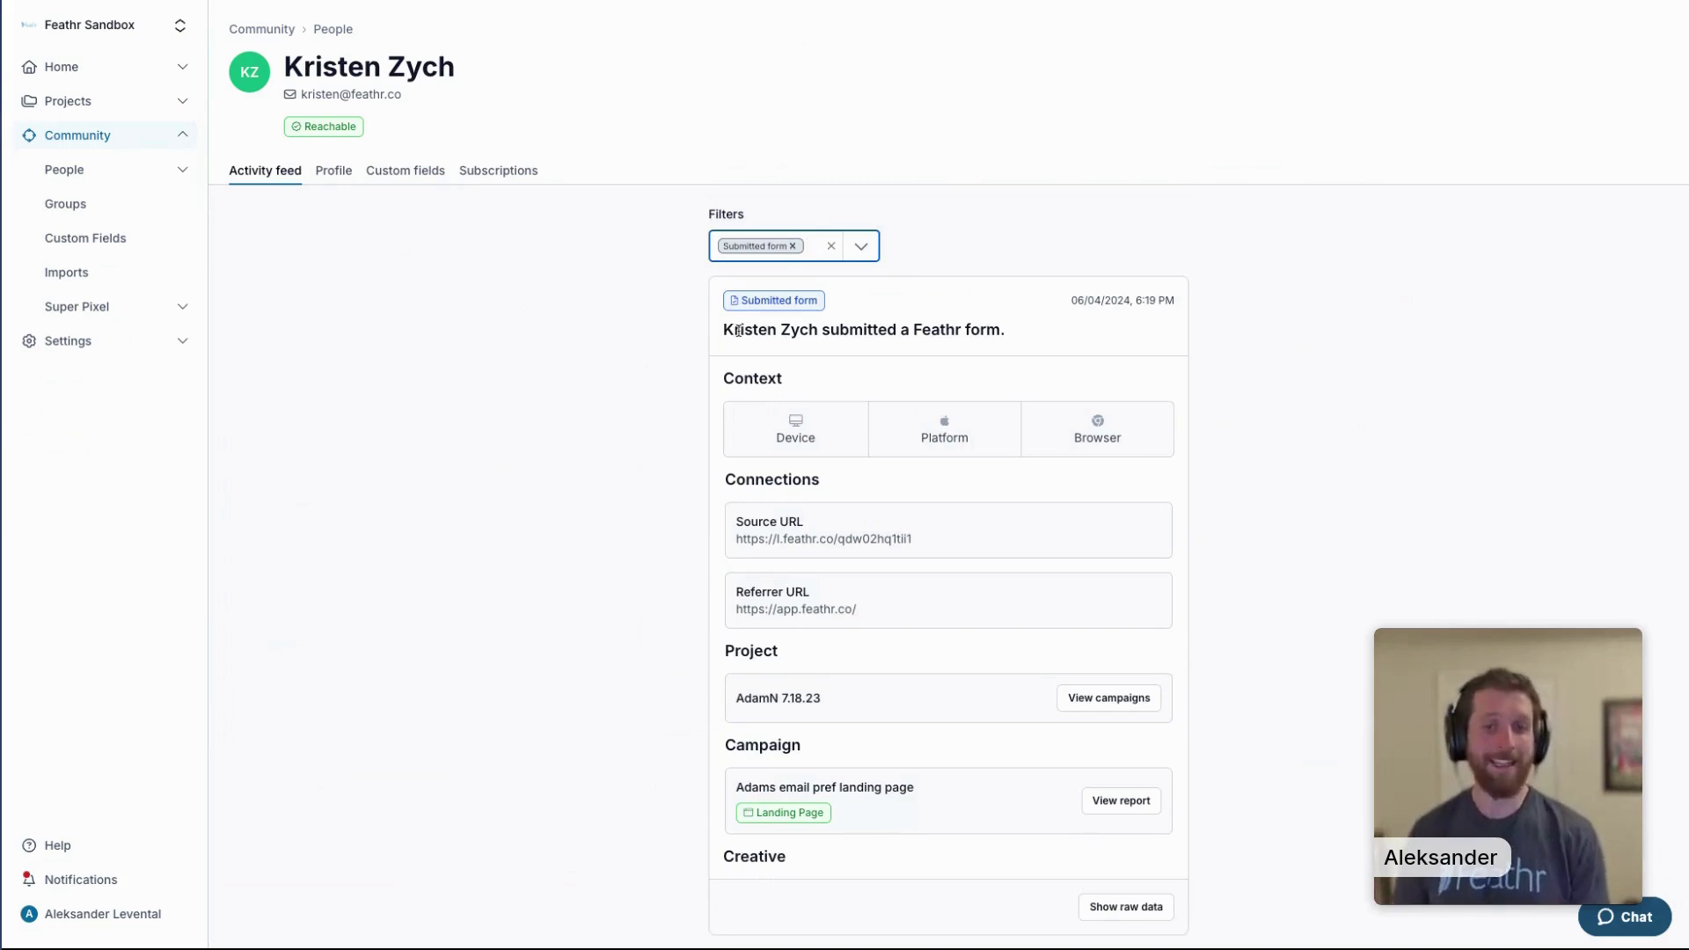
{"action": "scroll", "coordinate": [968, 466], "scroll_direction": "down", "scroll_amount": 2}
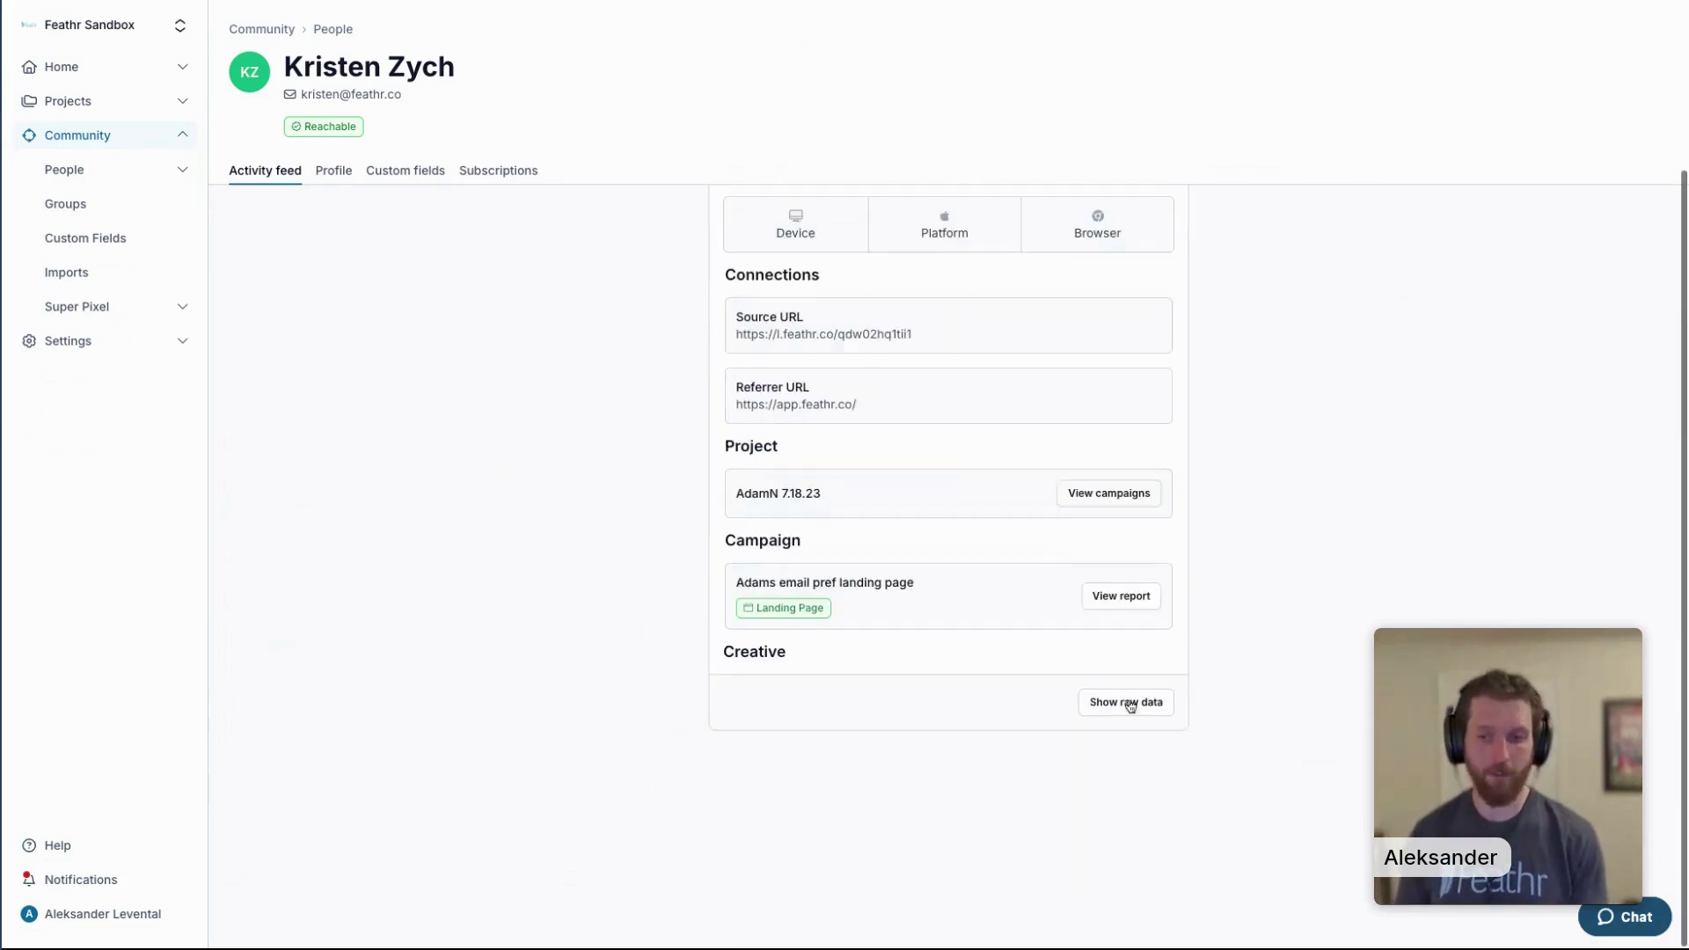
{"action": "left_click", "coordinate": [1134, 704]}
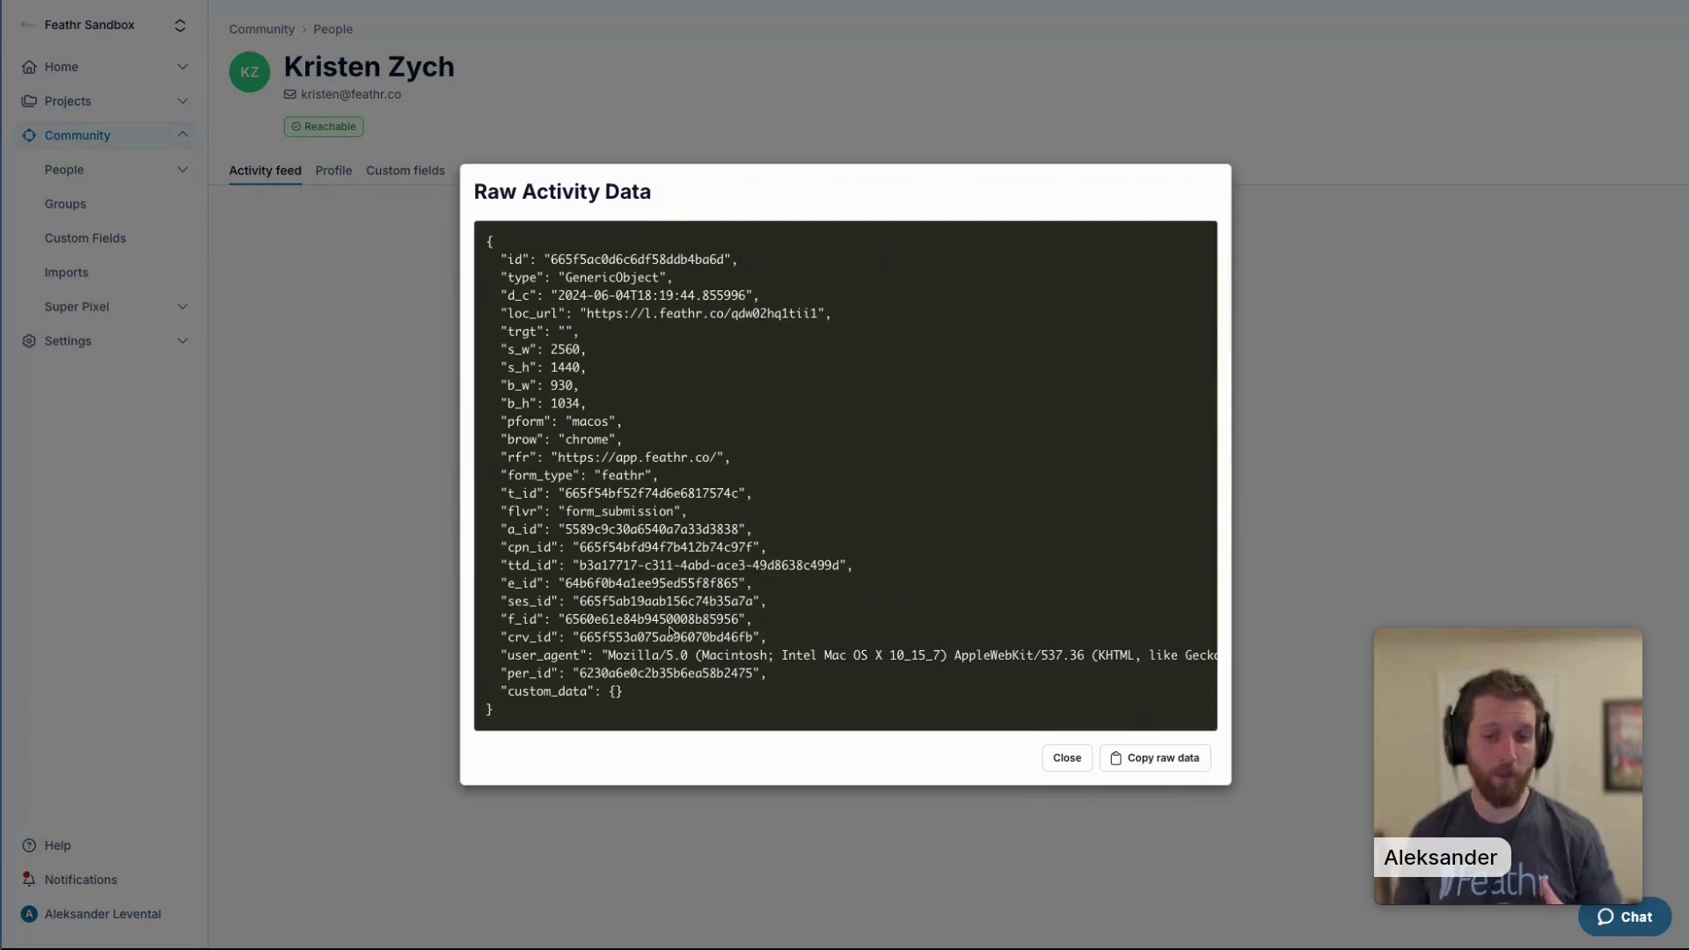
{"action": "left_click_drag", "start_coordinate": [564, 296], "coordinate": [631, 297]}
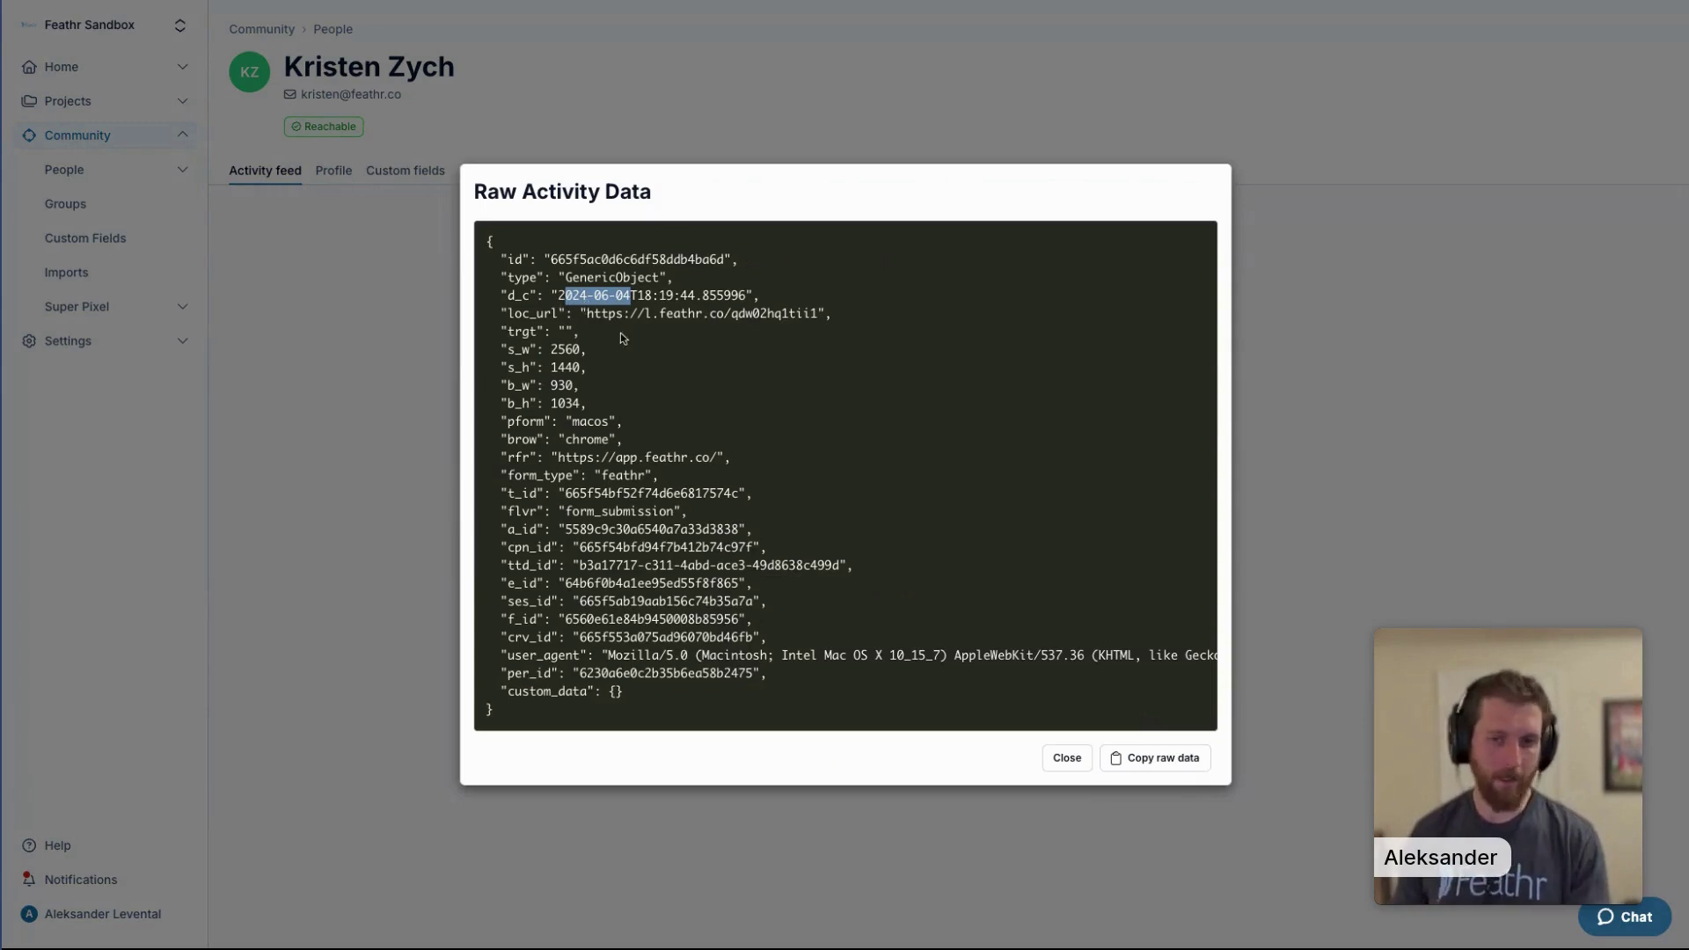
{"action": "left_click_drag", "start_coordinate": [825, 314], "coordinate": [587, 313]}
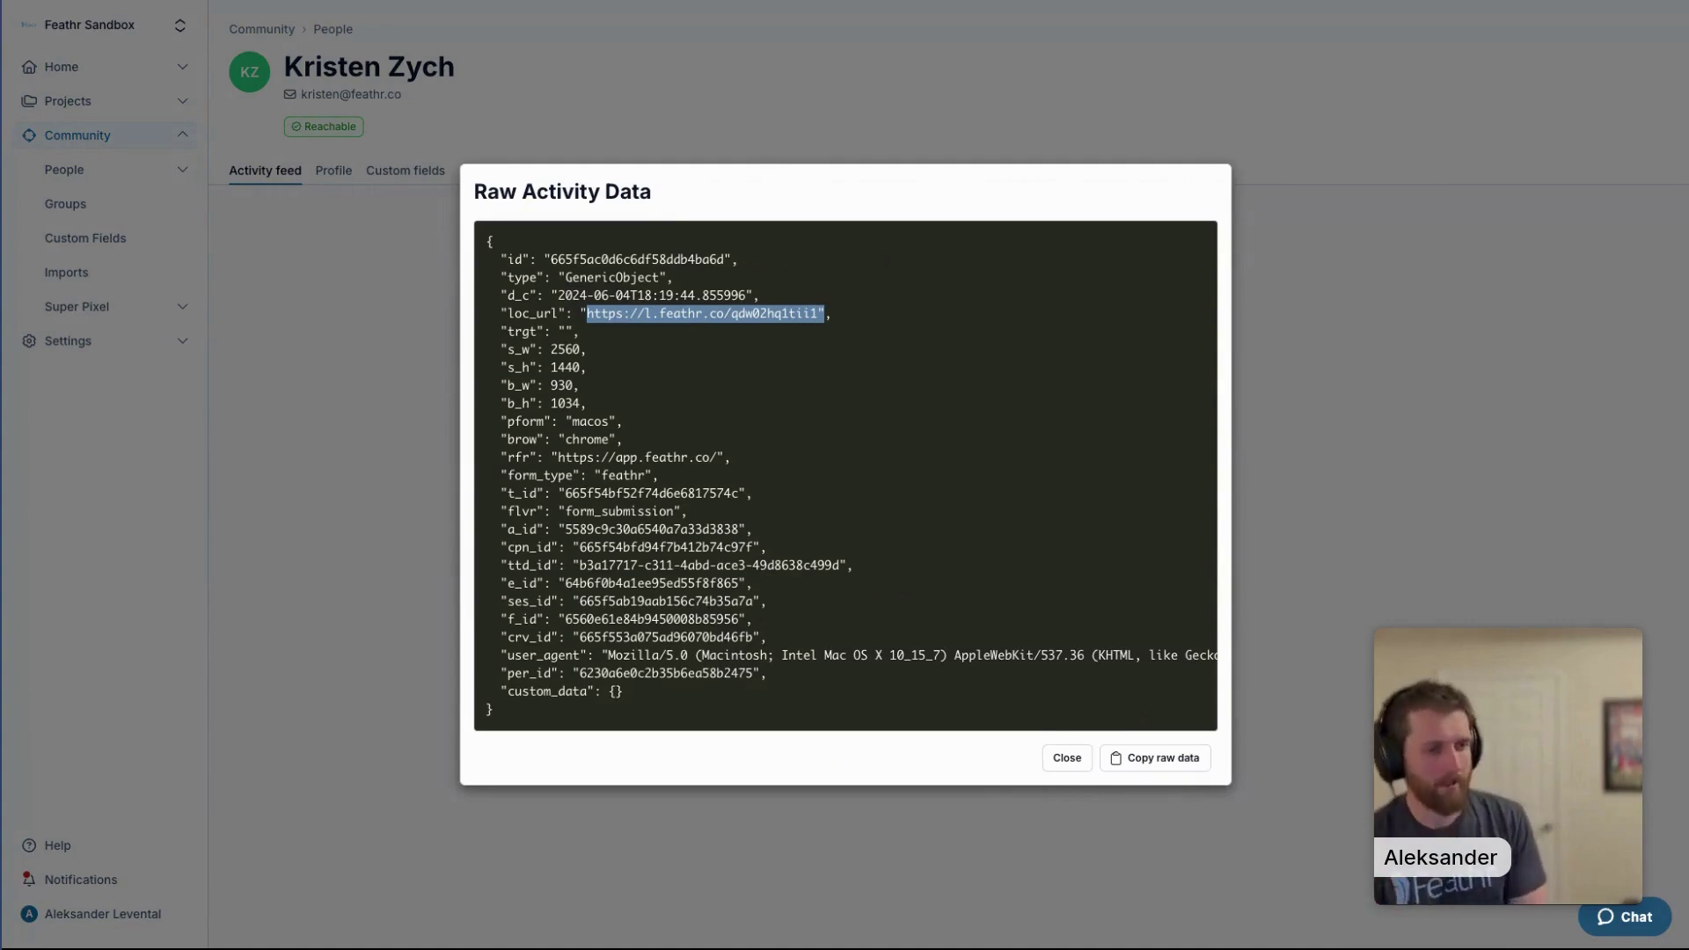
{"action": "key", "text": "Escape"}
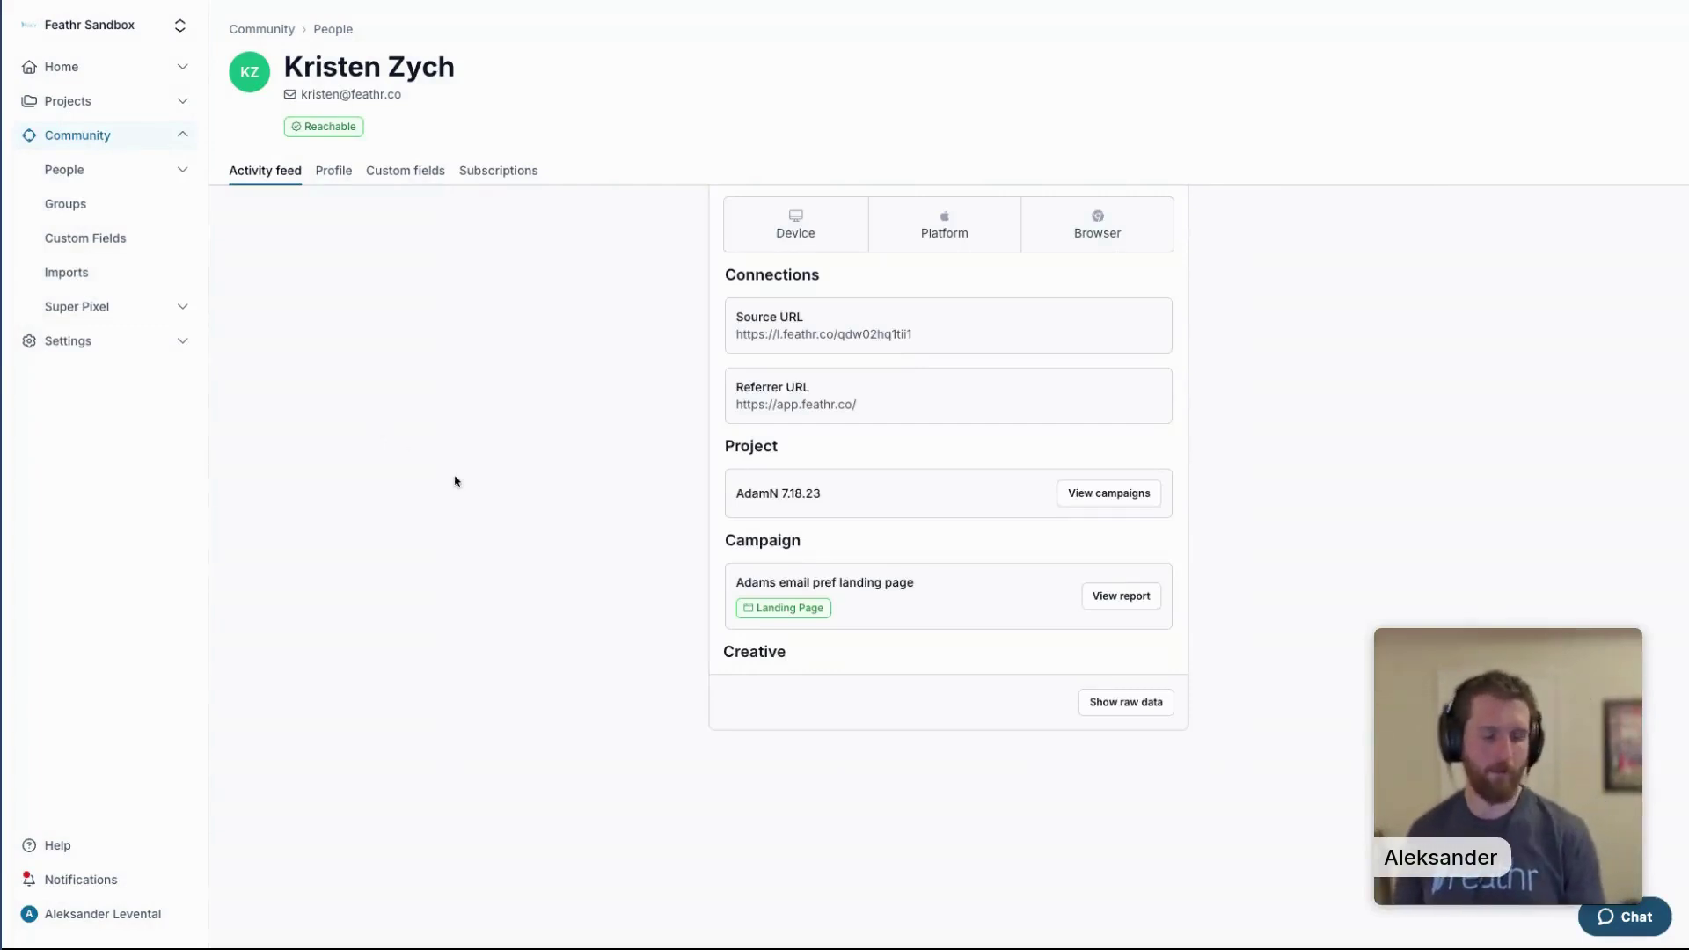
{"action": "scroll", "coordinate": [454, 484], "scroll_direction": "up", "scroll_amount": 3}
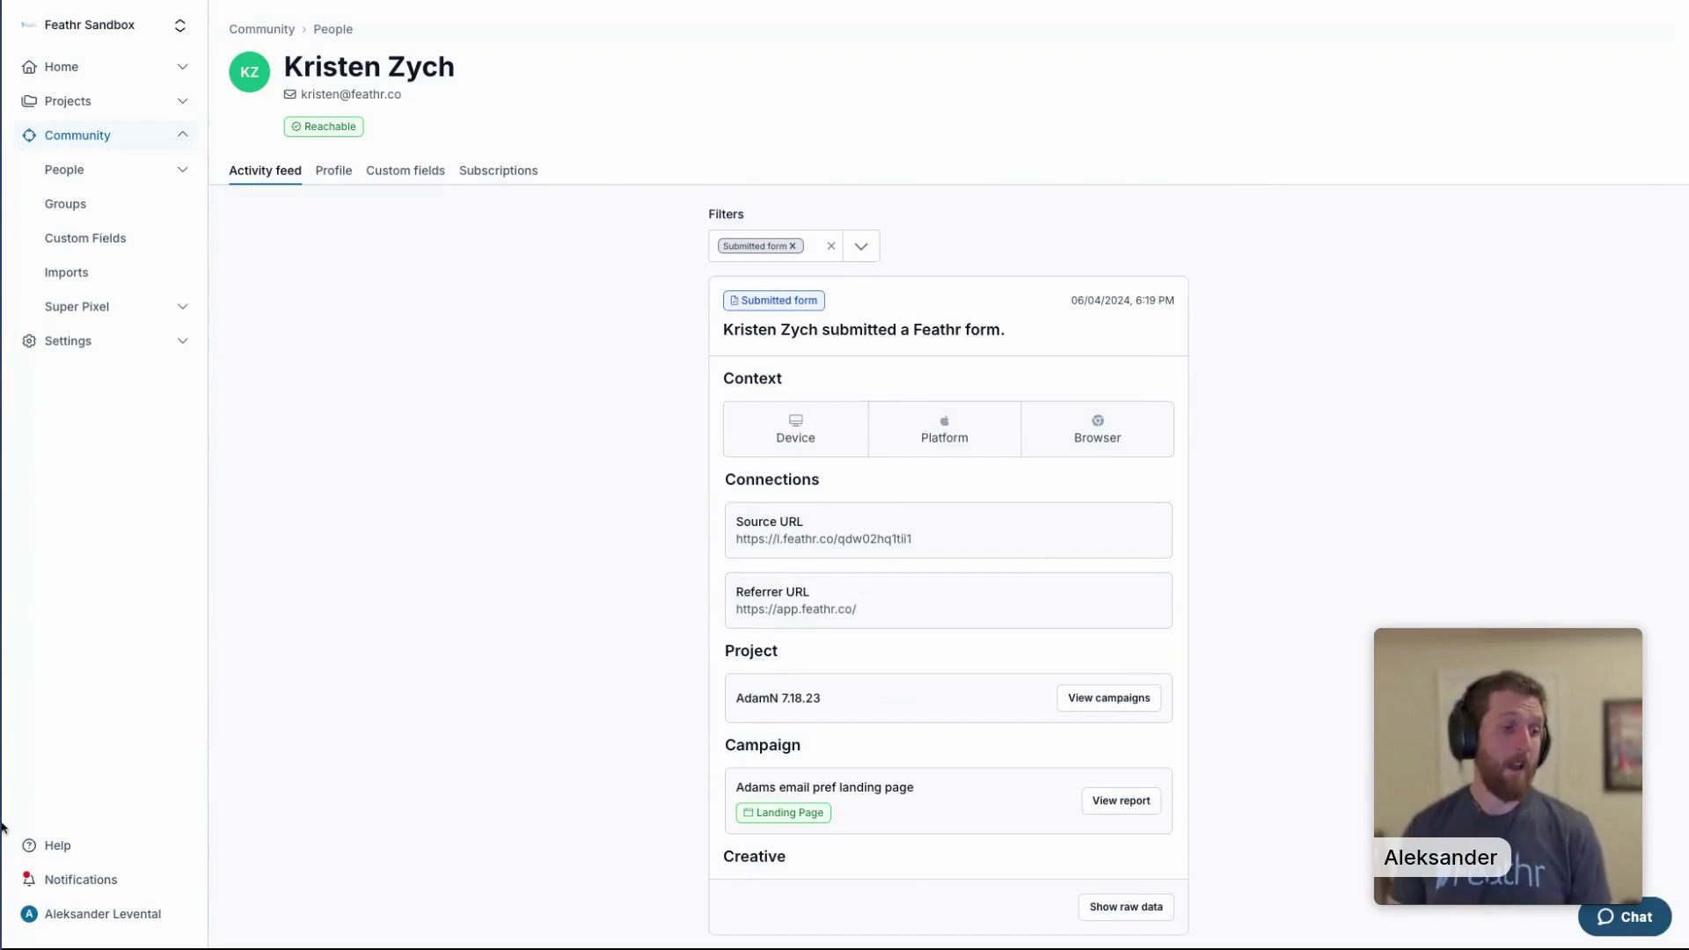